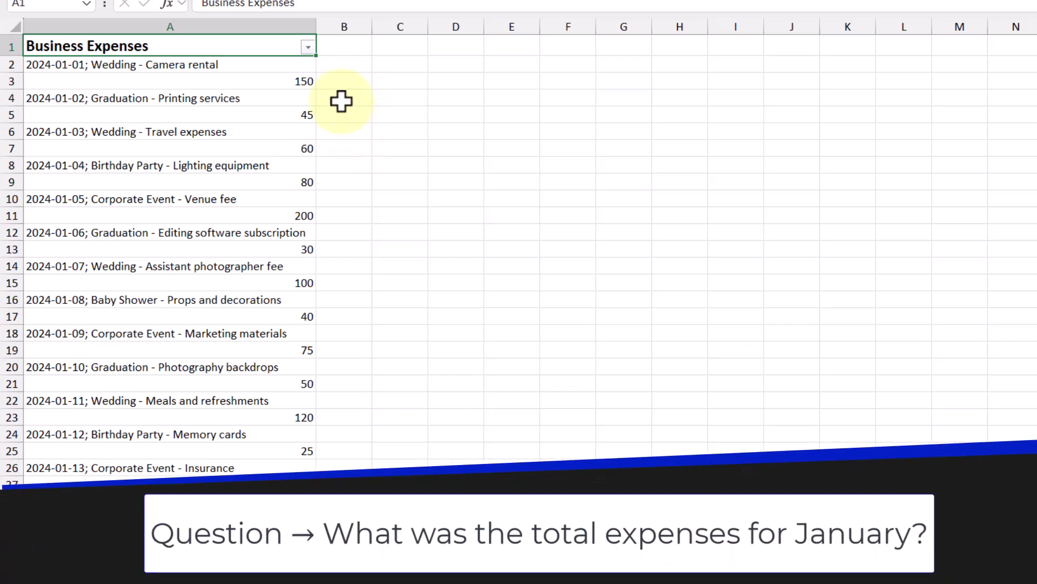
Filter the Business Expenses list to show only entries containing 2024-01
{"action": "left_click", "coordinate": [308, 47]}
{"action": "left_click", "coordinate": [185, 250]}
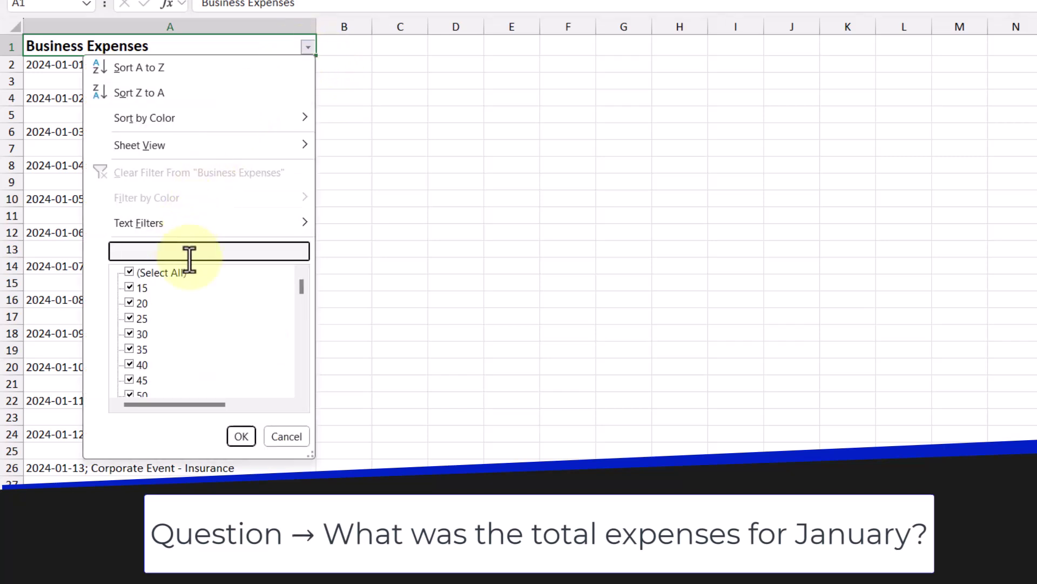
{"action": "type", "text": "2024-01"}
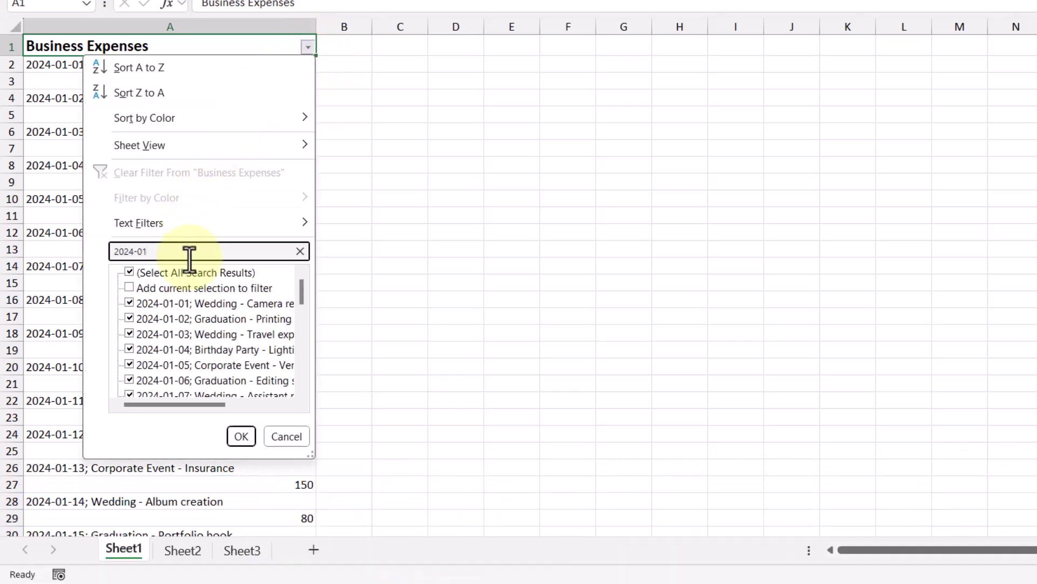
{"action": "left_click", "coordinate": [243, 439]}
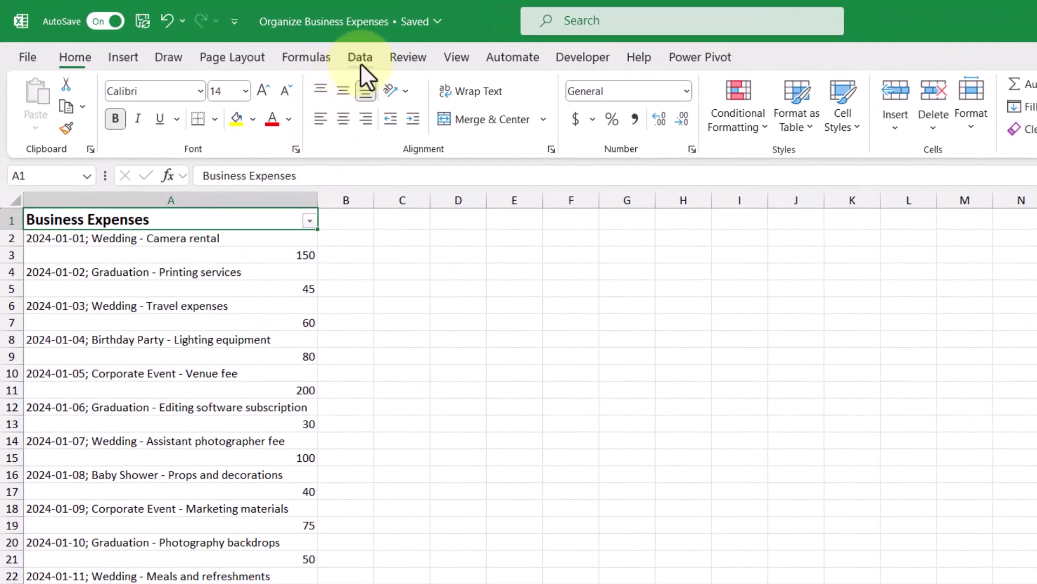
Load range A1:A183 with headers into Power Query via From Table/Range
{"action": "left_click", "coordinate": [361, 64]}
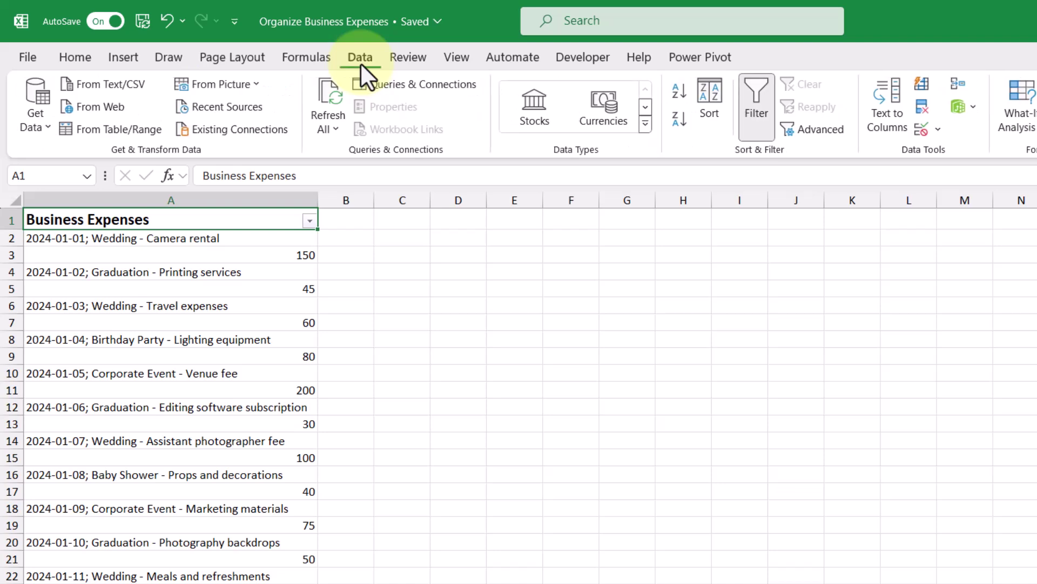
{"action": "left_click", "coordinate": [151, 127]}
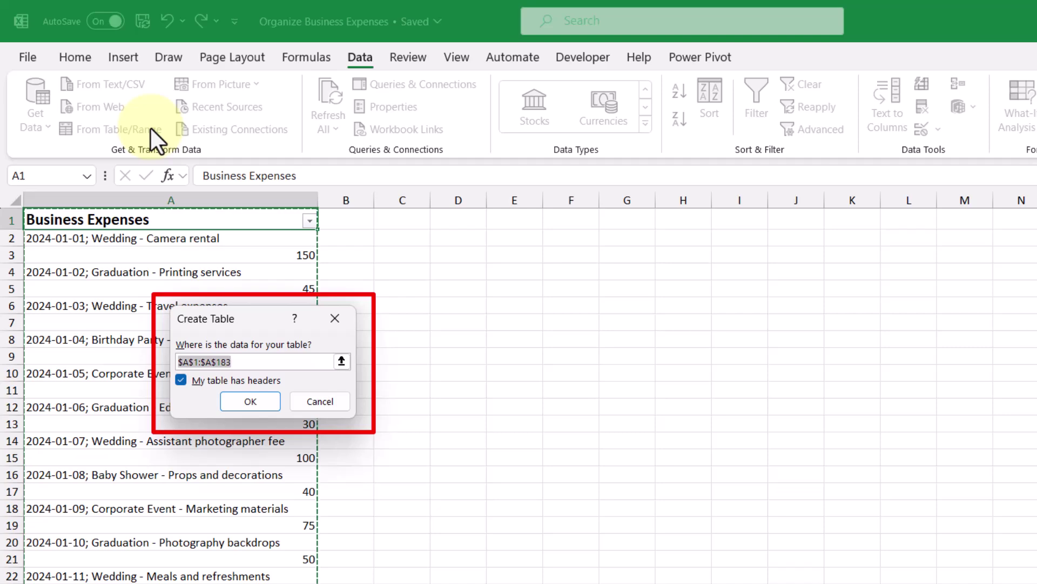
{"action": "left_click", "coordinate": [268, 400]}
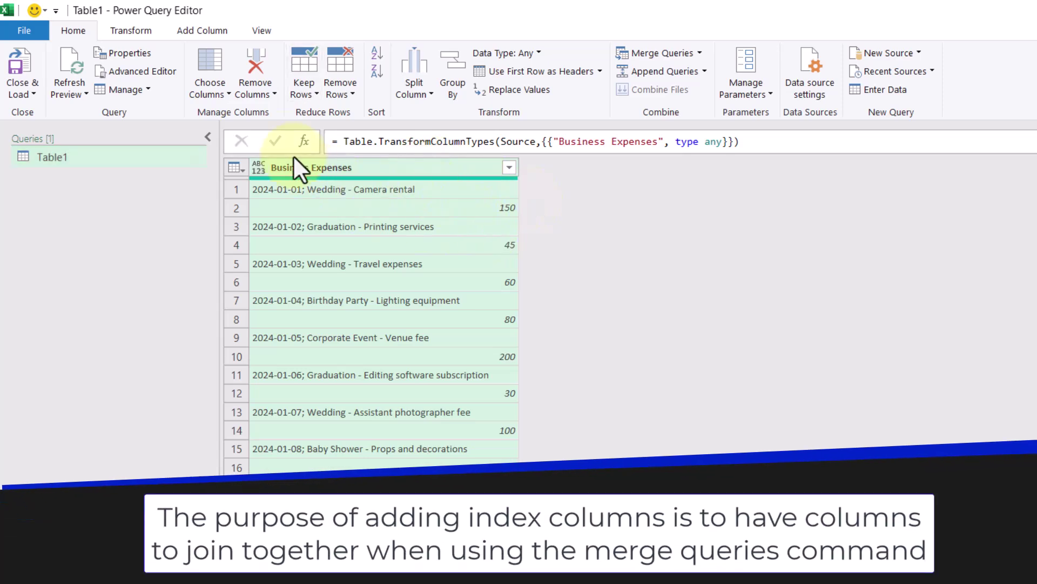
Add an Index column starting at 1, then an Index.1 column starting at 0
{"action": "left_click", "coordinate": [212, 30]}
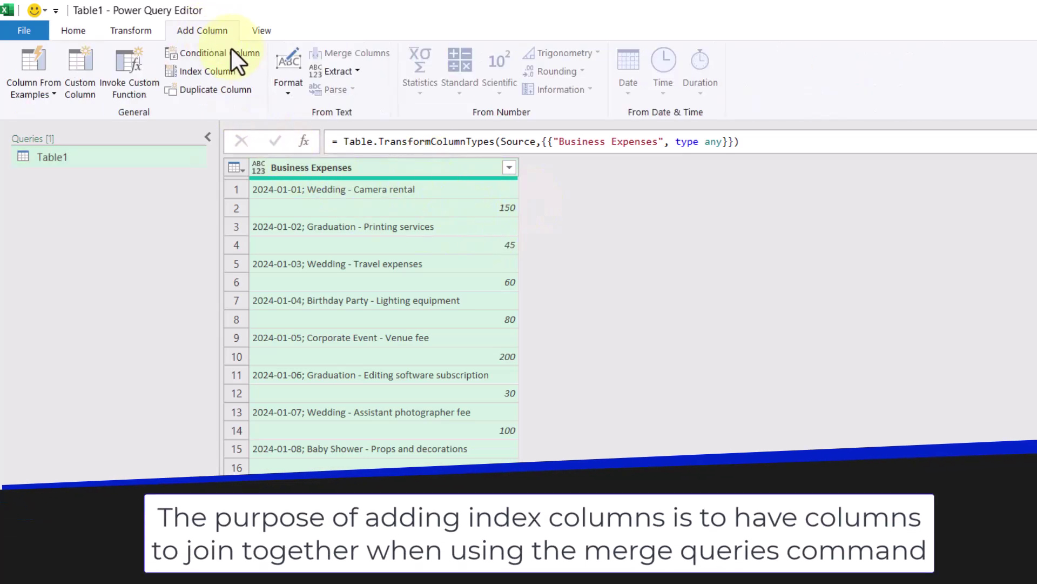
{"action": "left_click", "coordinate": [242, 71]}
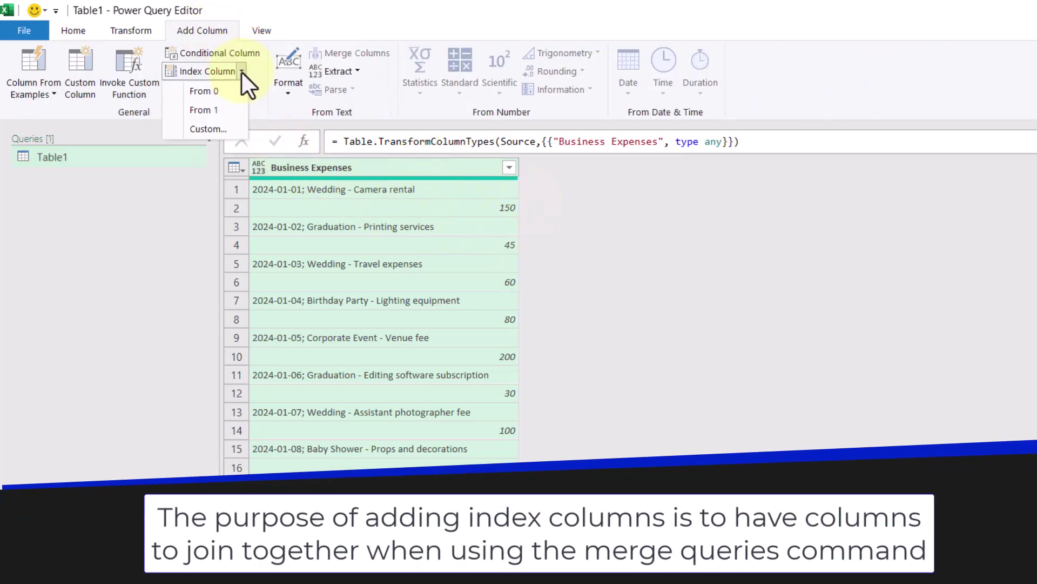
{"action": "left_click", "coordinate": [235, 110]}
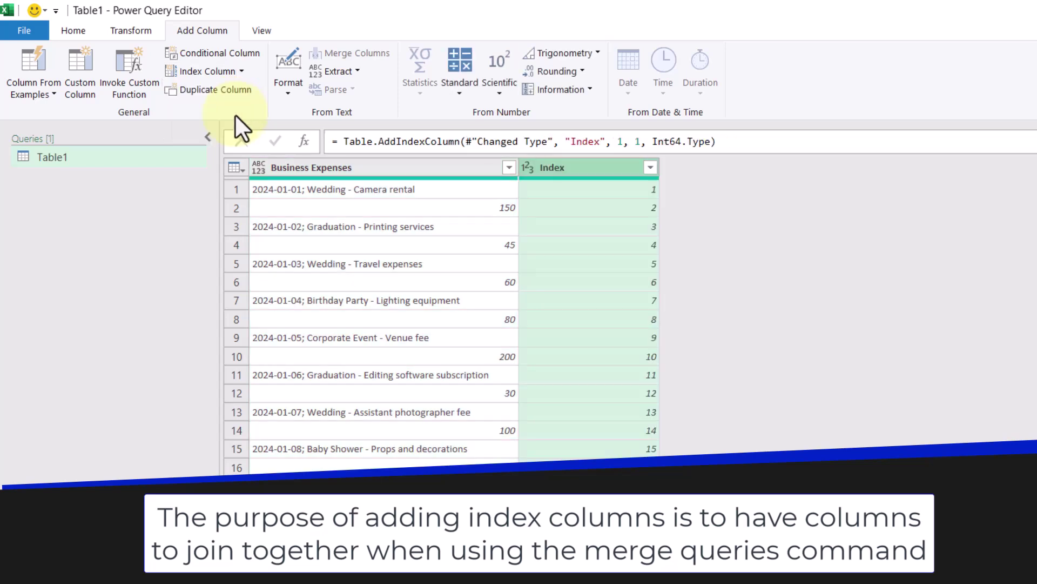
{"action": "left_click", "coordinate": [242, 71]}
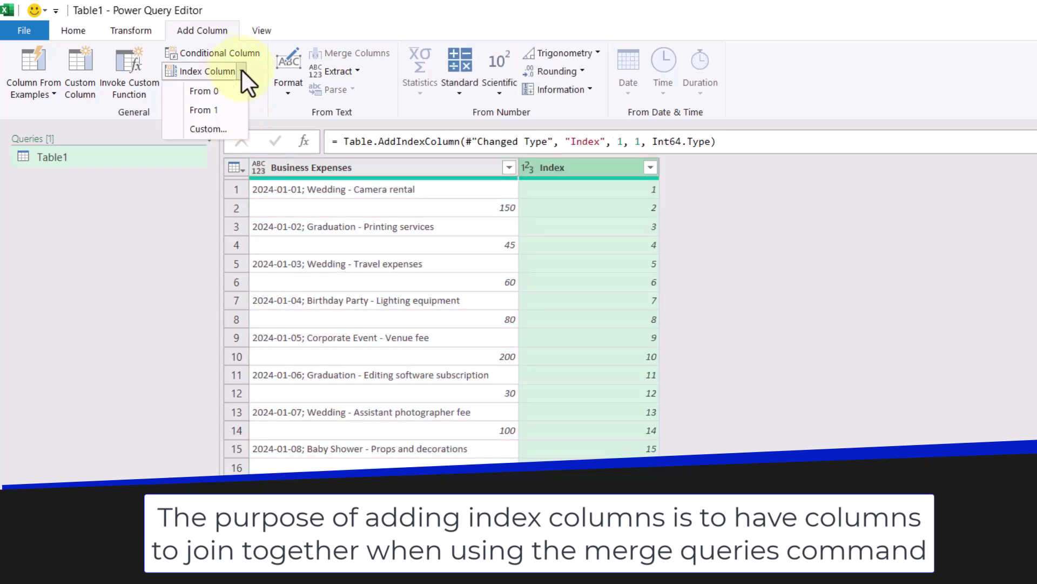
{"action": "left_click", "coordinate": [235, 96]}
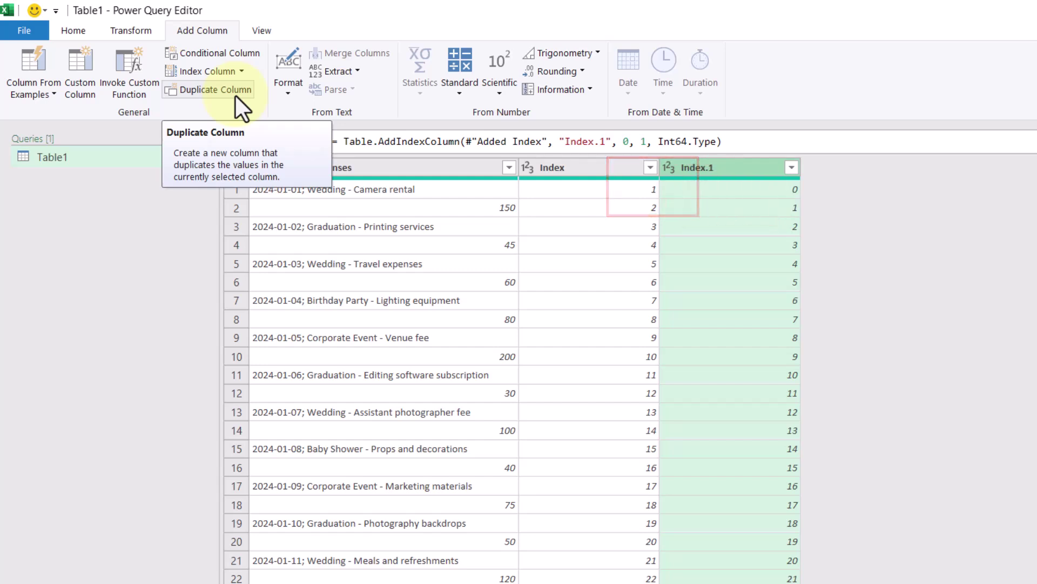
Merge Table1 with itself, matching Index to Index.1 in a left outer join
{"action": "left_click", "coordinate": [74, 32]}
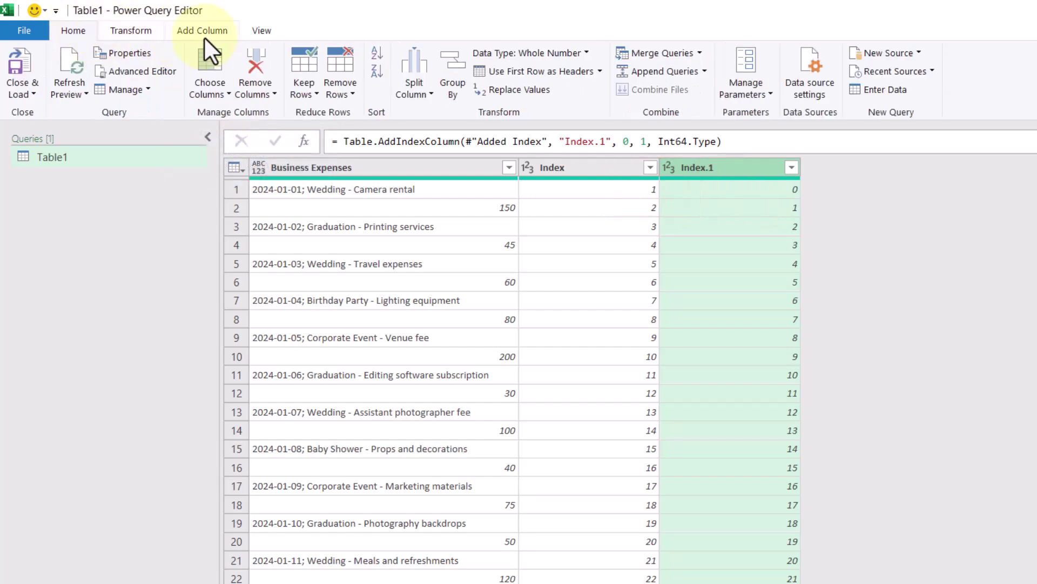
{"action": "left_click", "coordinate": [666, 56]}
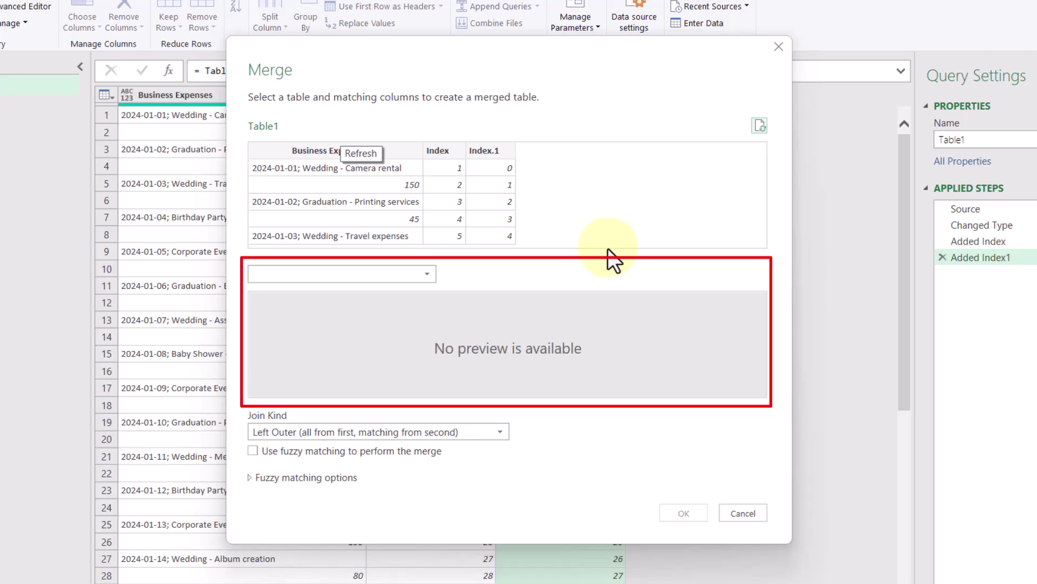
{"action": "left_click", "coordinate": [421, 272]}
{"action": "left_click", "coordinate": [384, 291]}
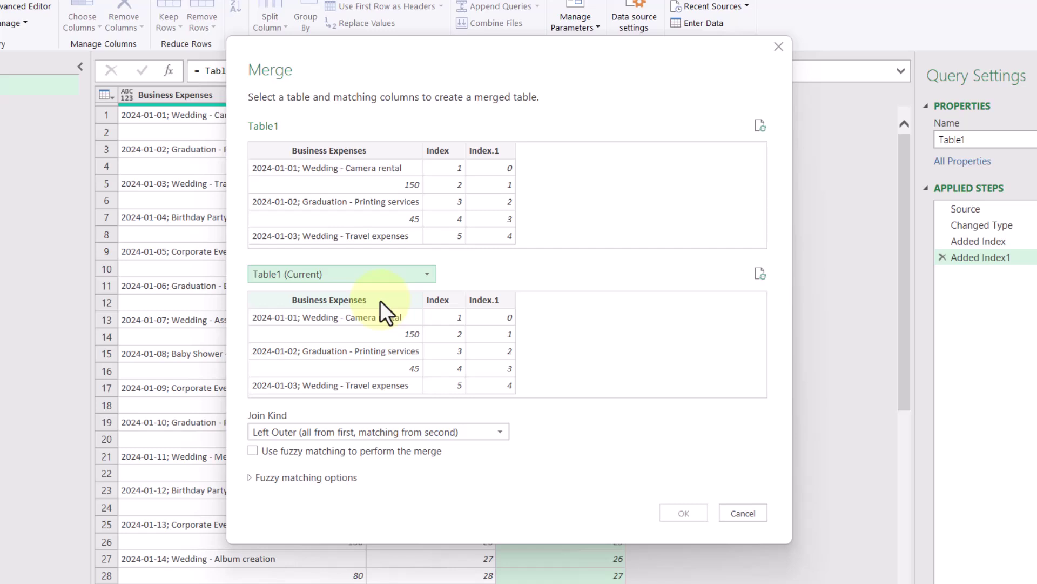
{"action": "left_click", "coordinate": [446, 150]}
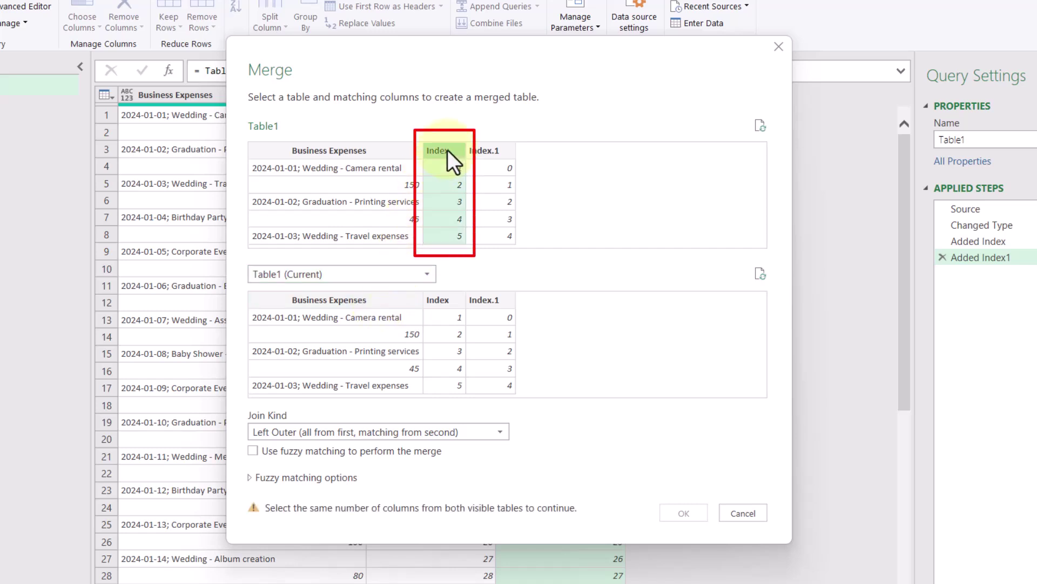
{"action": "left_click", "coordinate": [501, 302]}
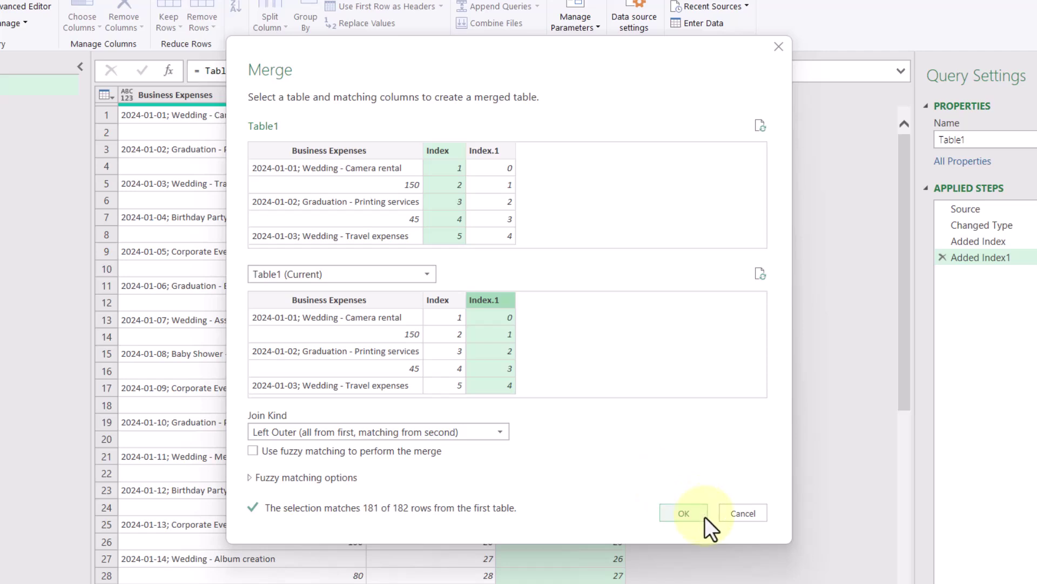
{"action": "left_click", "coordinate": [684, 513]}
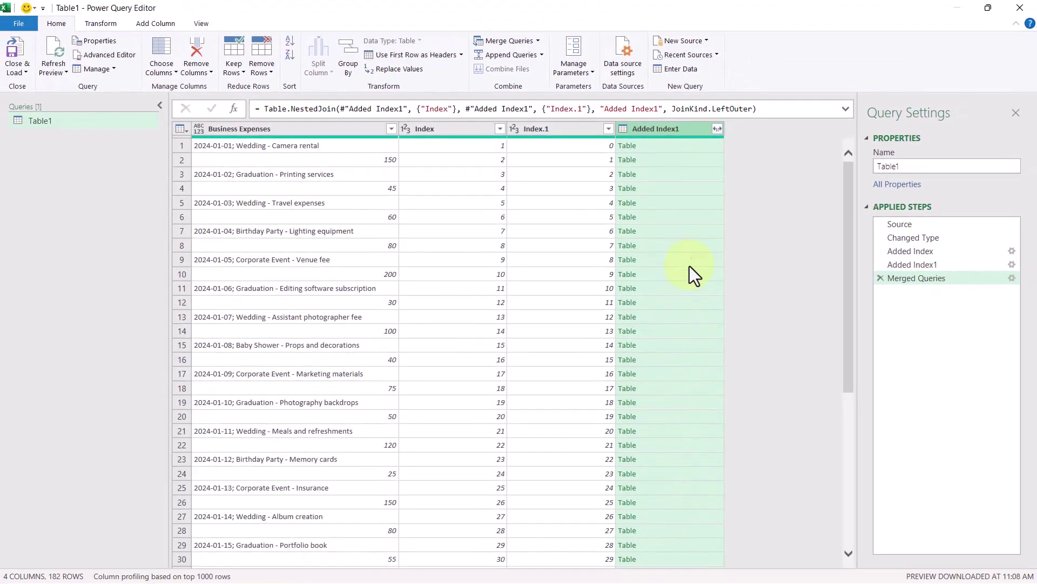
Expand the Added Index1 column to include only its Business Expenses column
{"action": "left_click", "coordinate": [662, 147]}
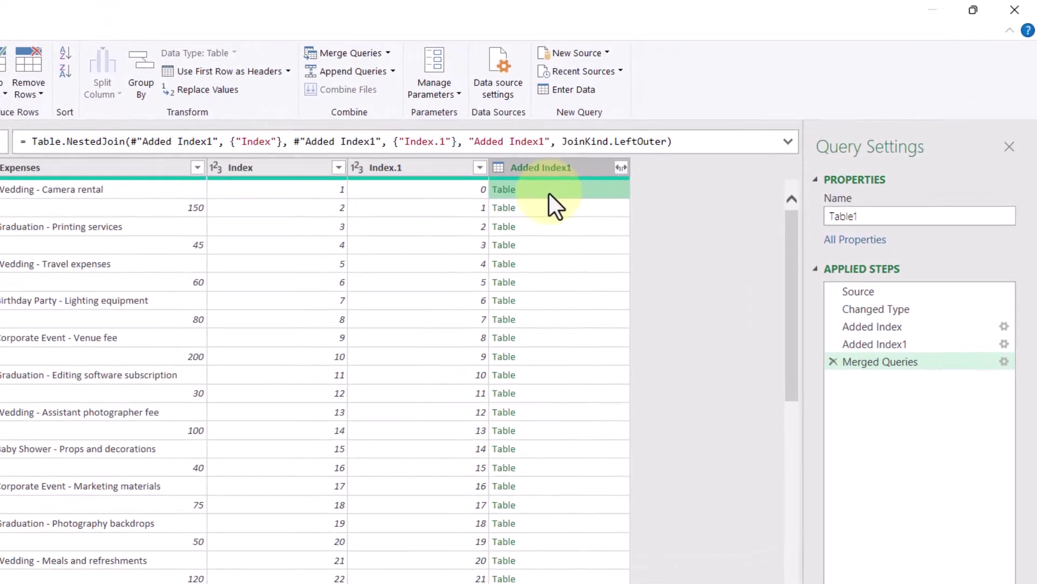
{"action": "left_click", "coordinate": [621, 167]}
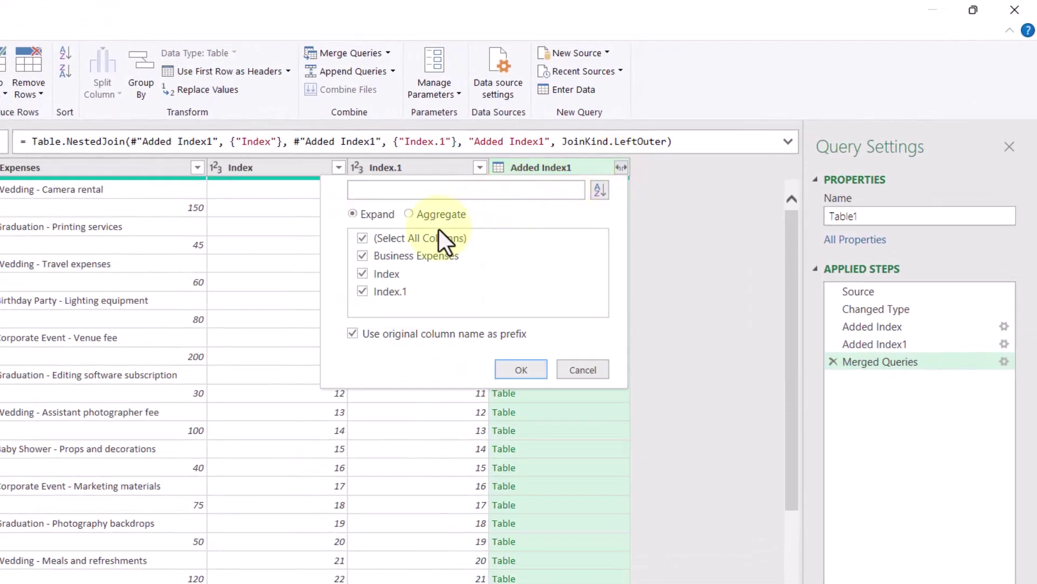
{"action": "left_click", "coordinate": [424, 239]}
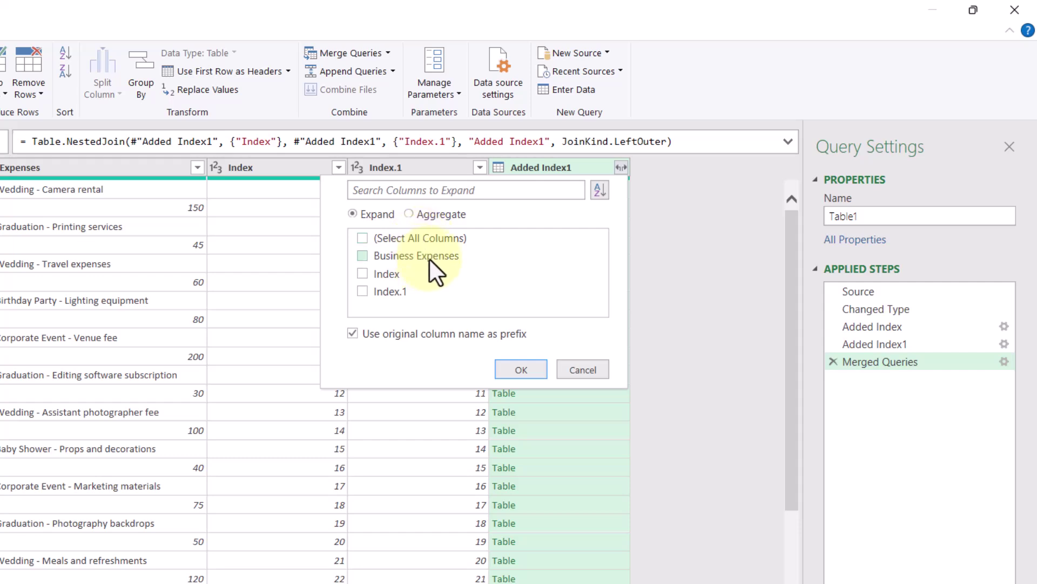
{"action": "left_click", "coordinate": [439, 258]}
{"action": "left_click", "coordinate": [536, 368]}
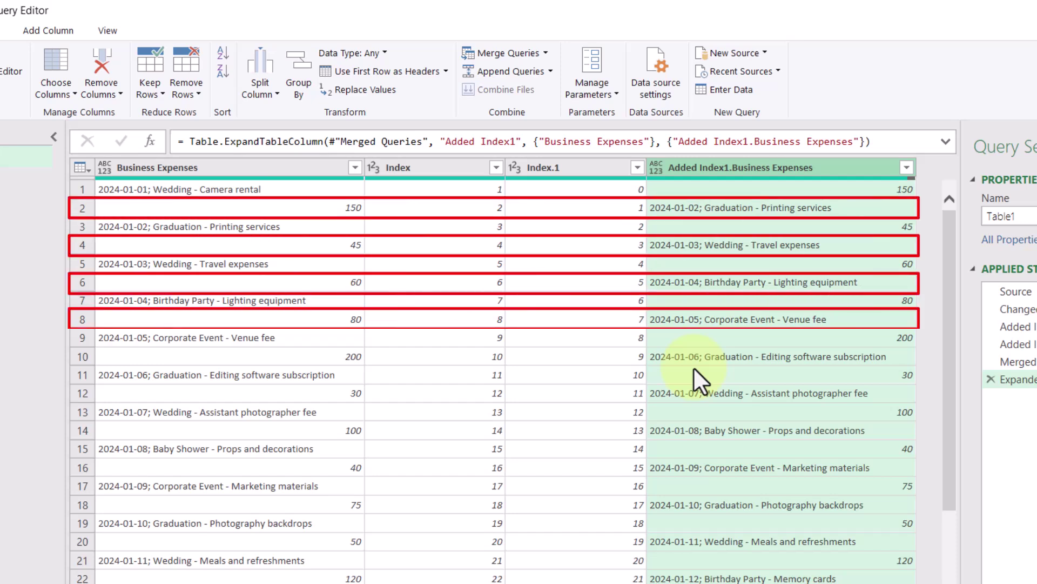
Set the shifted amount column to Decimal Number and remove the error rows
{"action": "left_click", "coordinate": [656, 168]}
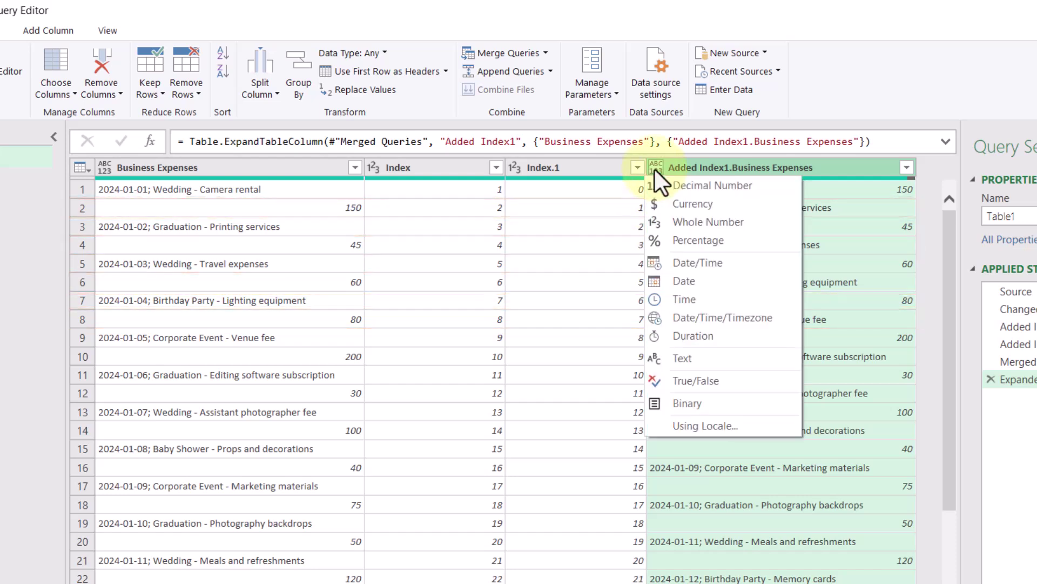
{"action": "left_click", "coordinate": [765, 186]}
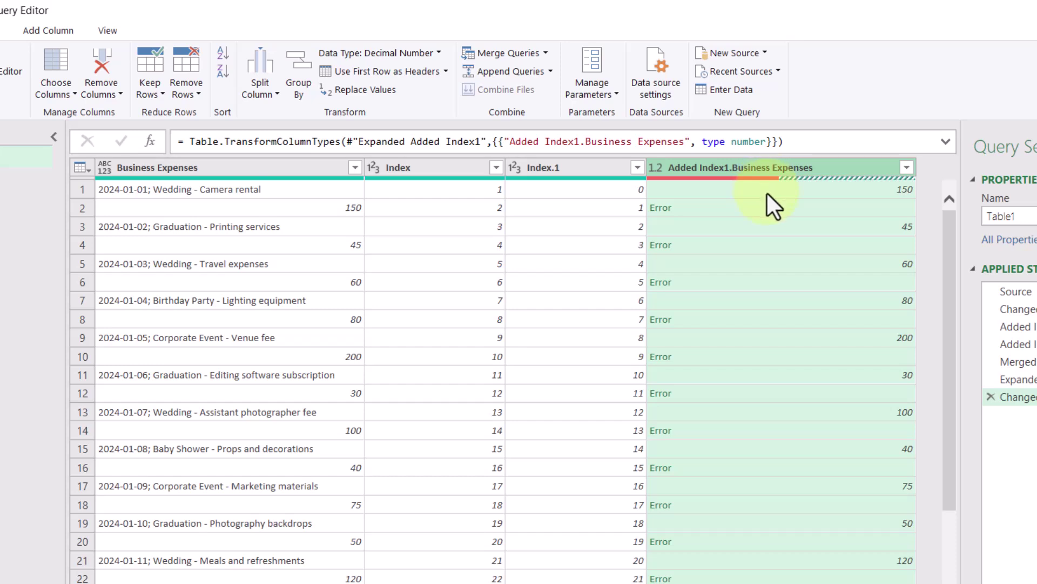
{"action": "left_click", "coordinate": [180, 88]}
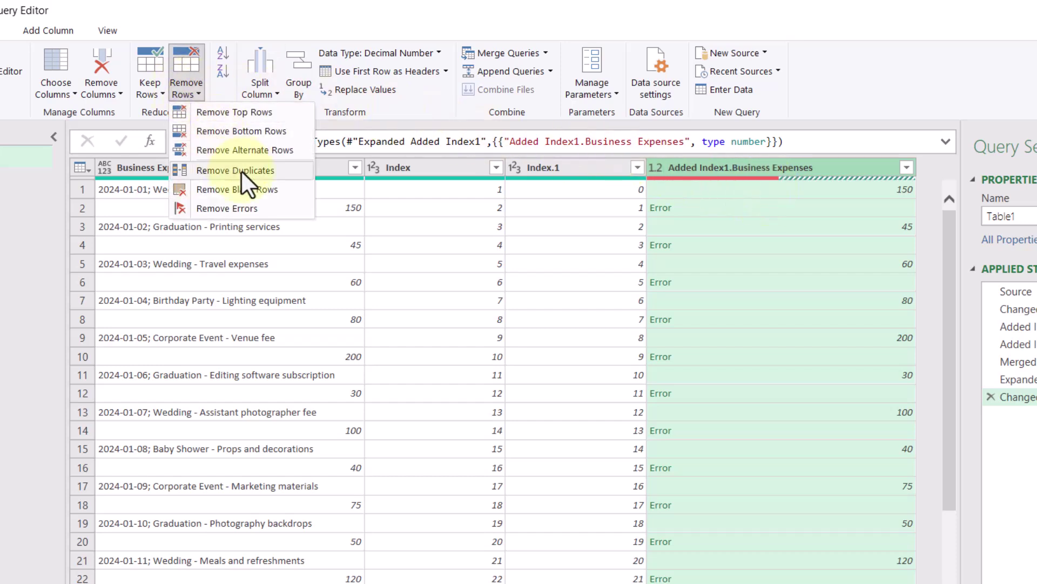
{"action": "left_click", "coordinate": [295, 207]}
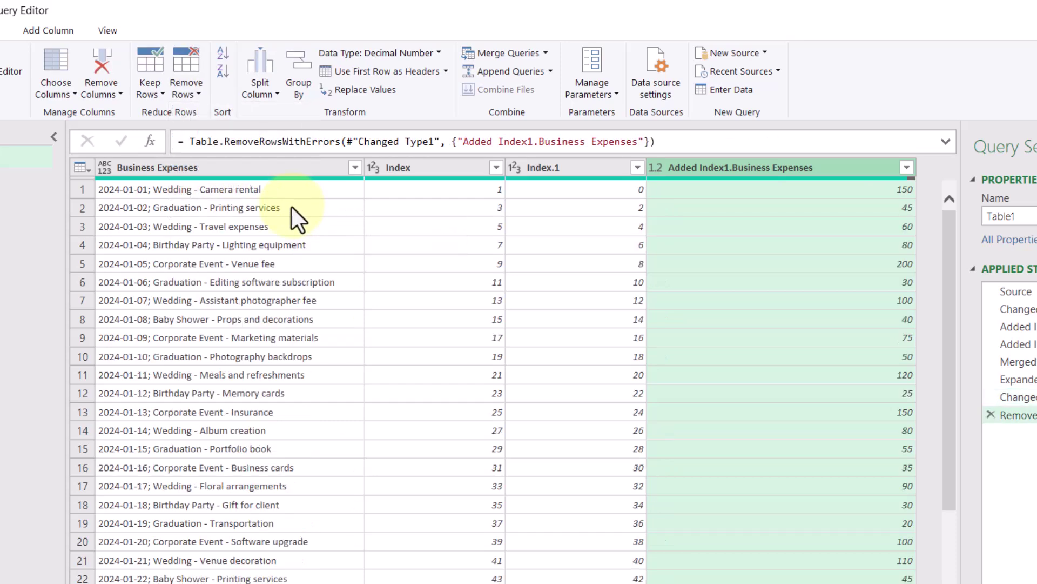
Remove the Index and Index.1 columns
{"action": "left_click", "coordinate": [457, 168]}
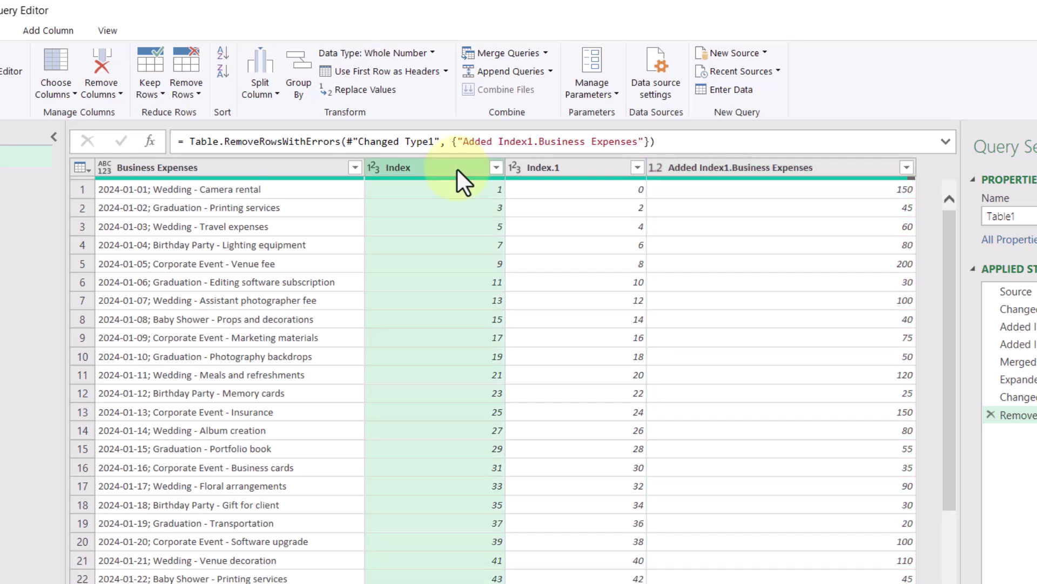
{"action": "left_click", "coordinate": [594, 168], "text": "ctrl"}
{"action": "right_click", "coordinate": [593, 170]}
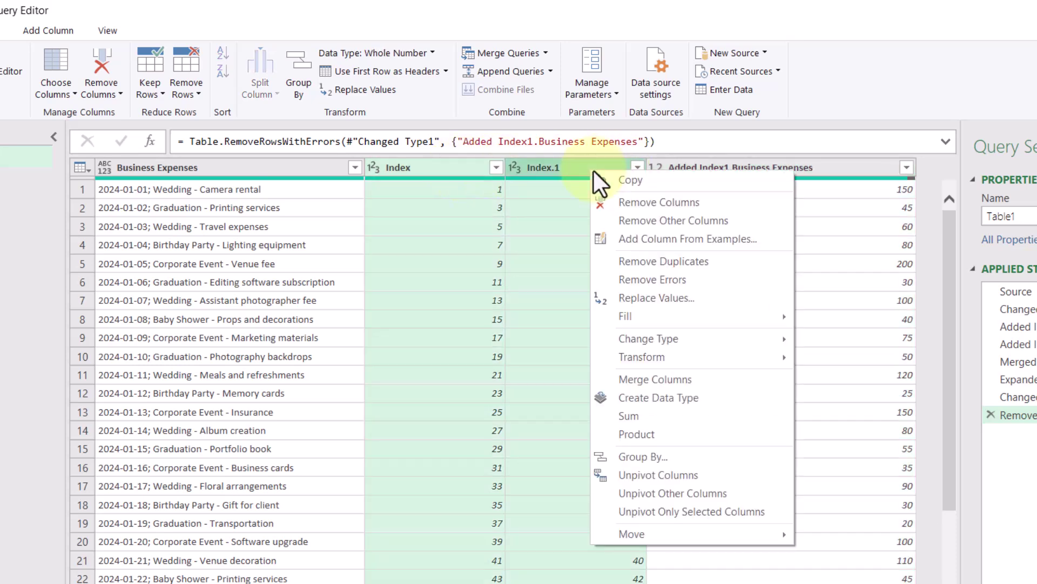
{"action": "left_click", "coordinate": [774, 202]}
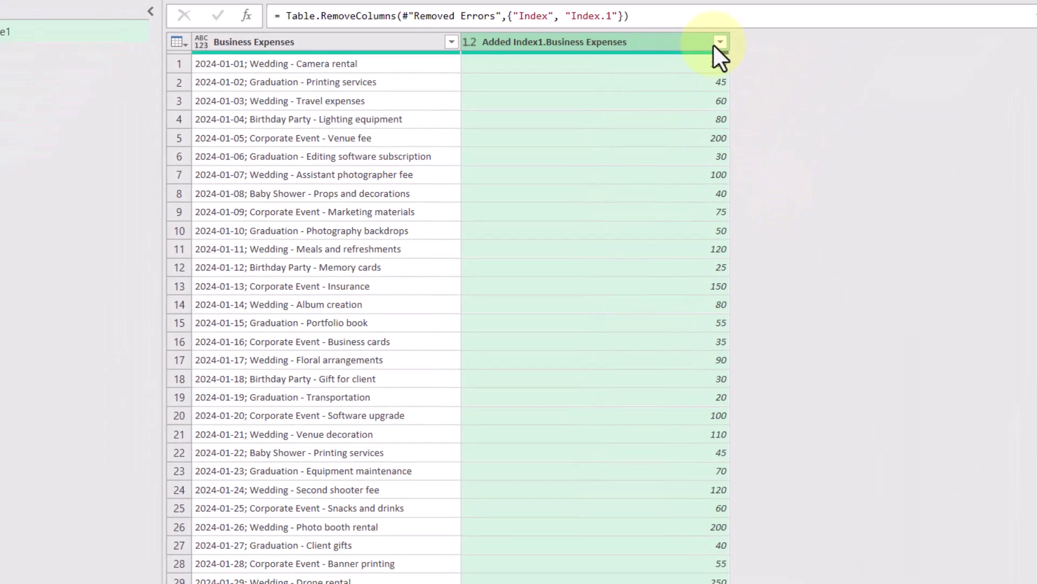
Filter (null) out of Added Index1.Business Expenses, leaving 91 paired rows
{"action": "left_click", "coordinate": [624, 167]}
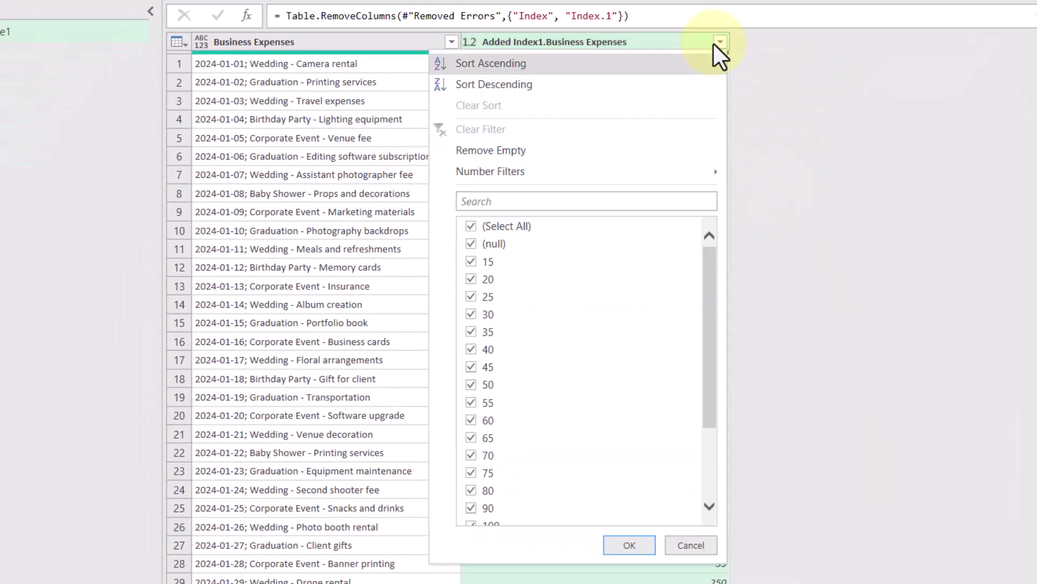
{"action": "left_click", "coordinate": [501, 247]}
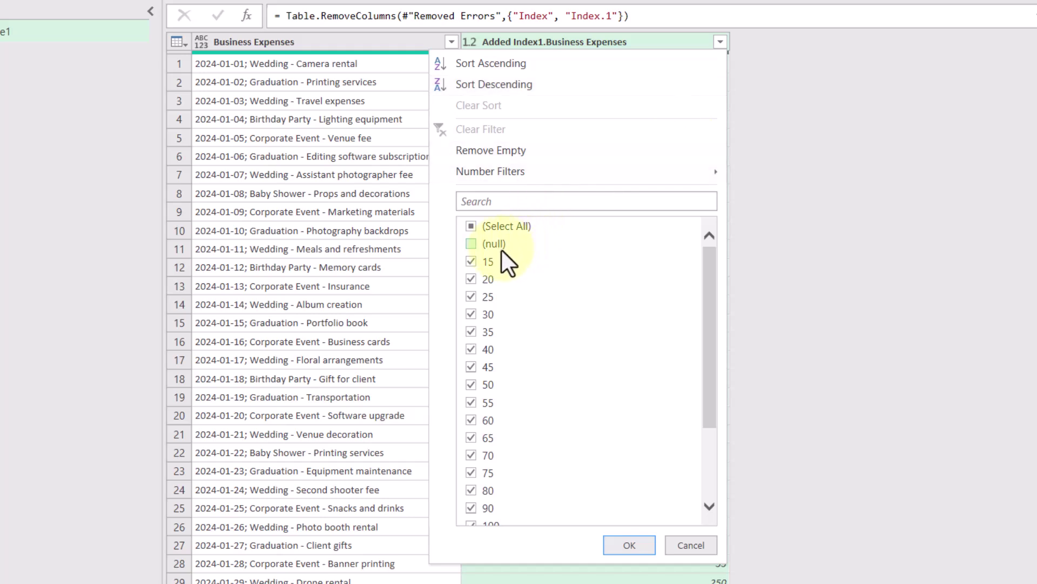
{"action": "left_click", "coordinate": [629, 544]}
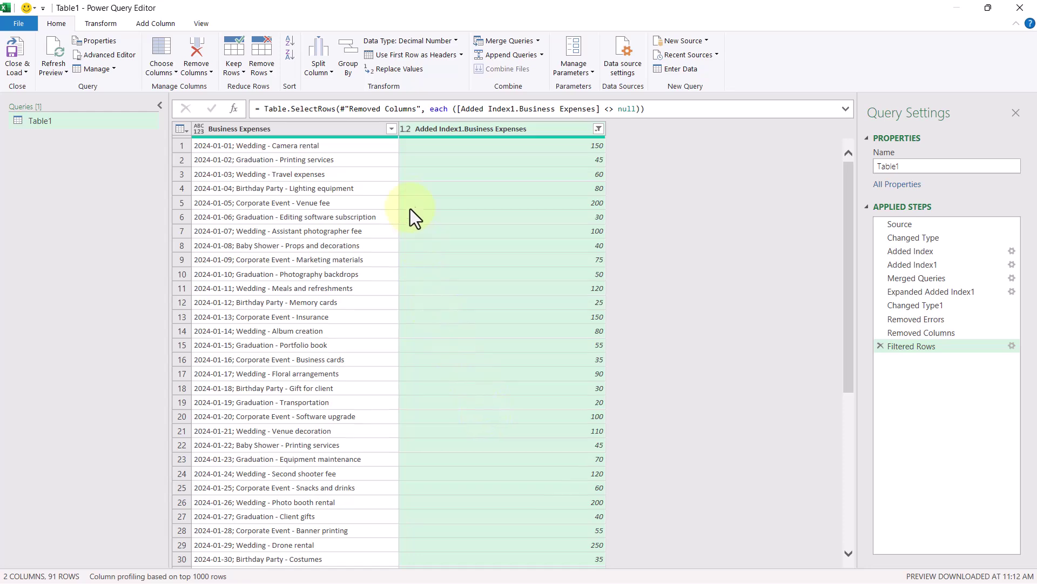
Split Business Expenses by the Semicolon delimiter into Business Expenses.1 and Business Expenses.2
{"action": "left_click", "coordinate": [384, 168]}
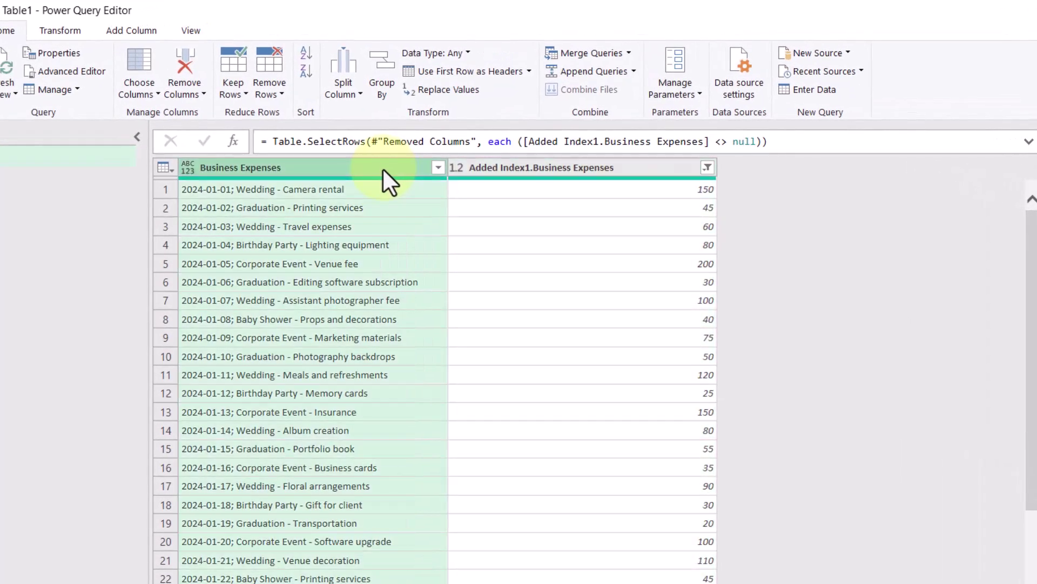
{"action": "left_click", "coordinate": [355, 88]}
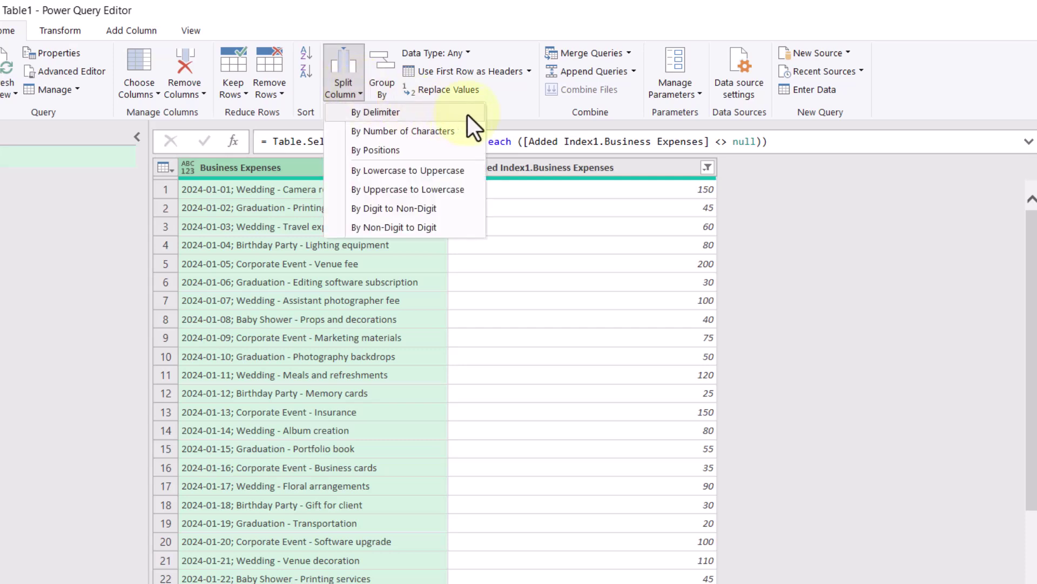
{"action": "left_click", "coordinate": [468, 113]}
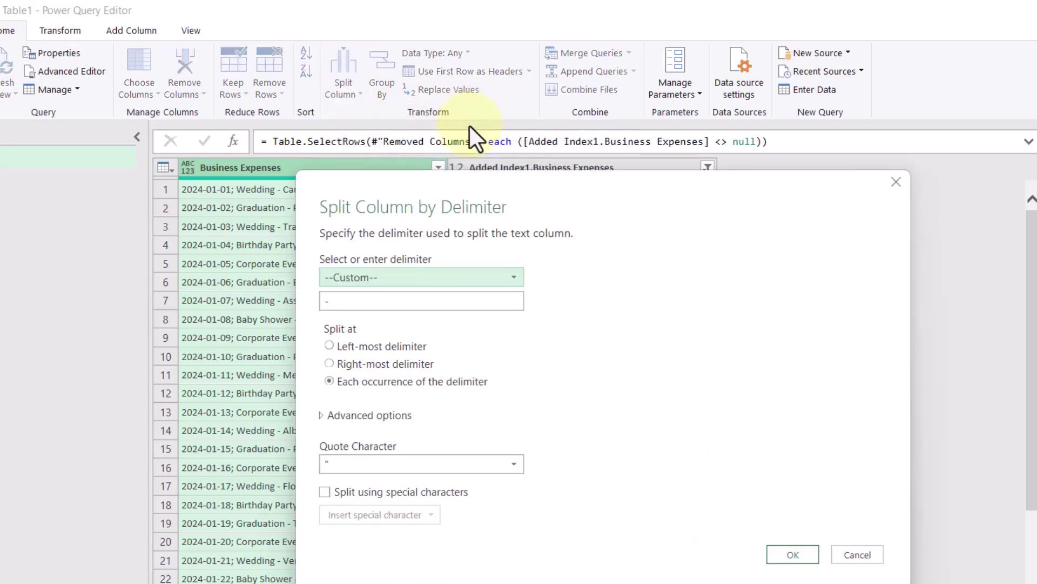
{"action": "left_click", "coordinate": [492, 277]}
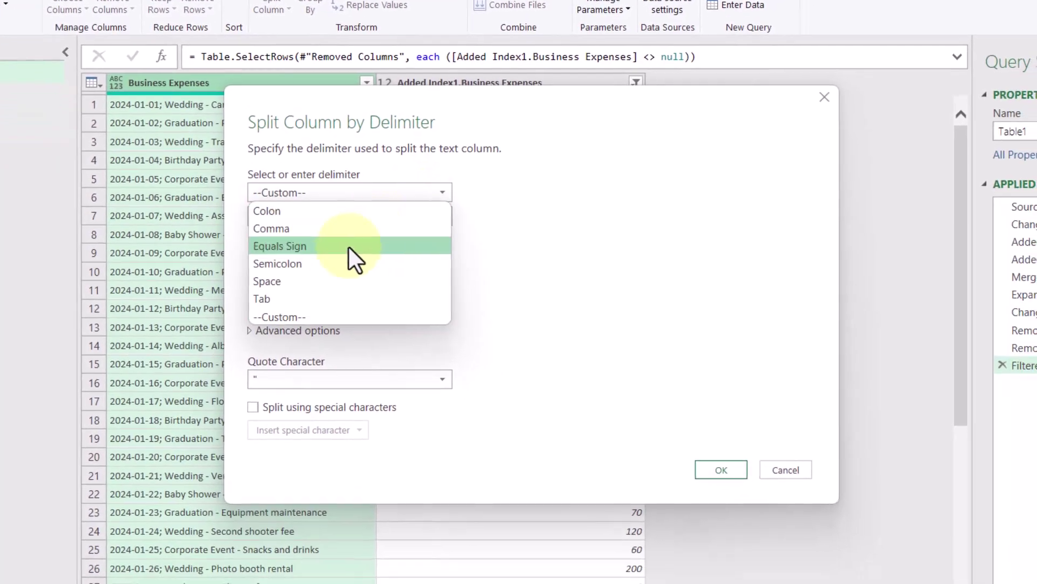
{"action": "left_click", "coordinate": [342, 268]}
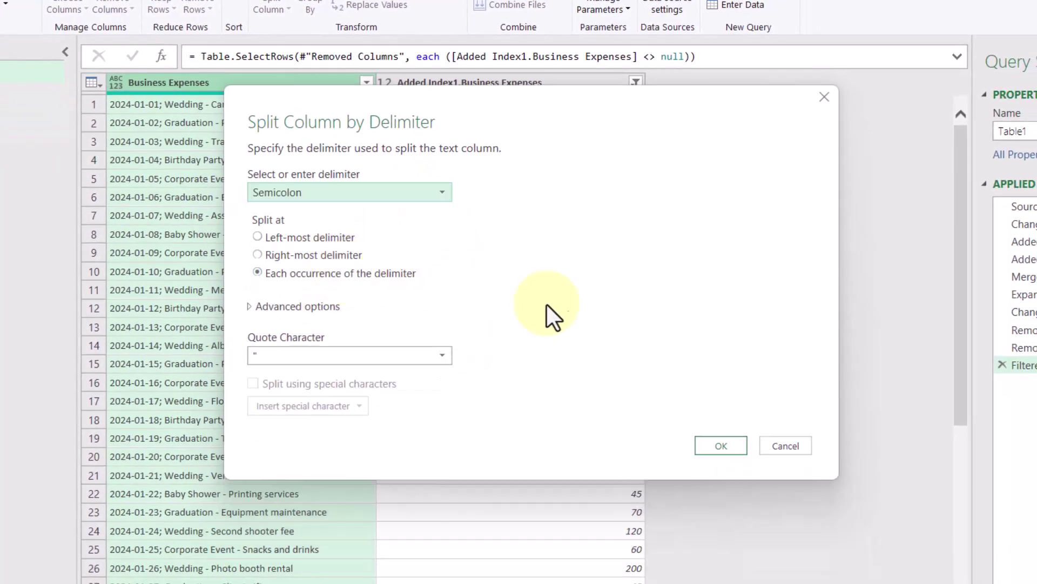
{"action": "left_click", "coordinate": [740, 448]}
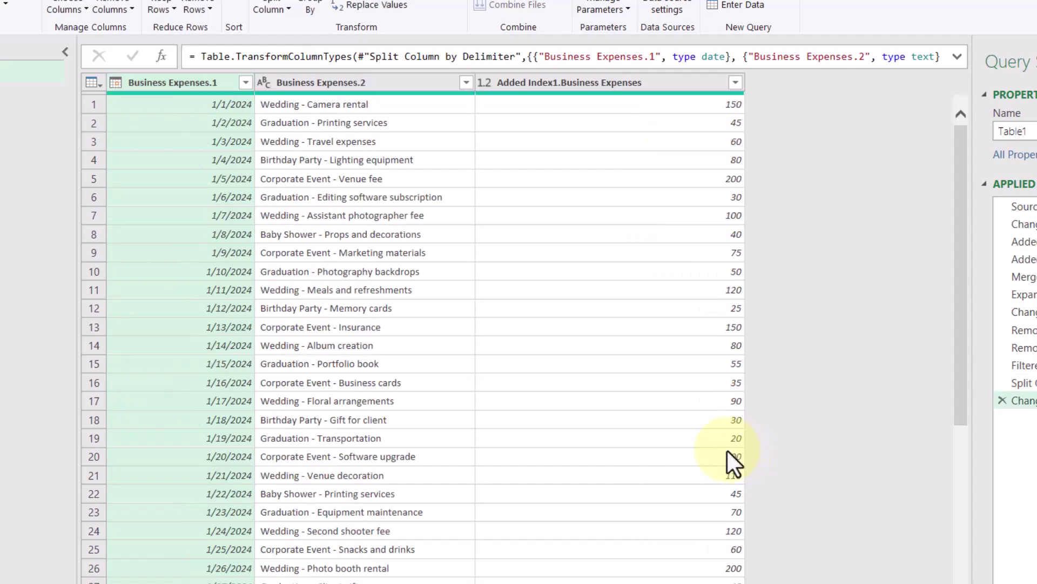
Rename Business Expenses.1, Business Expenses.2 and the amount column to Date, Description and Expense
{"action": "double_click", "coordinate": [213, 84]}
{"action": "type", "text": "Date"}
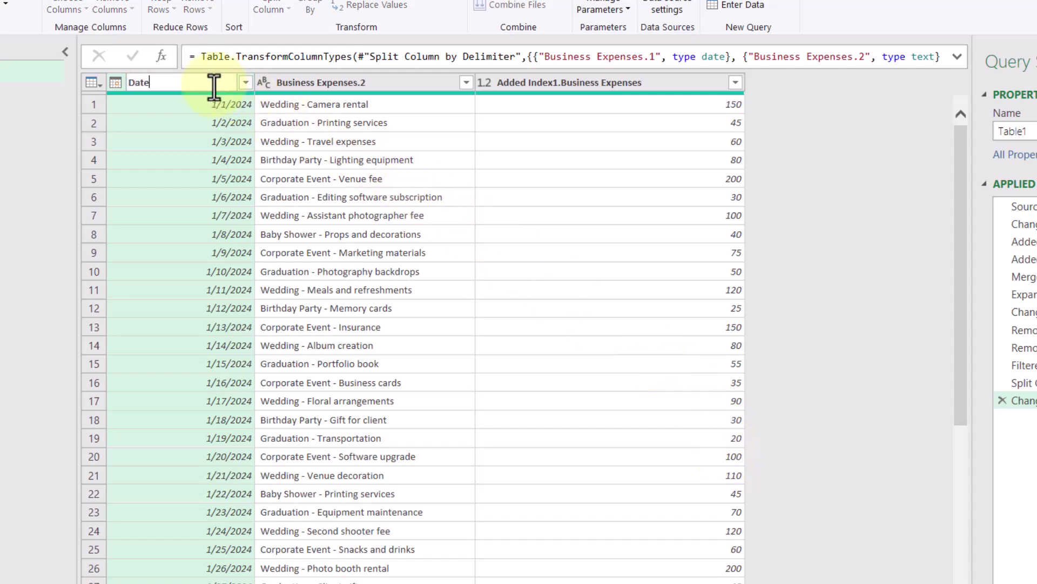
{"action": "key", "text": "Return"}
{"action": "left_click", "coordinate": [311, 84]}
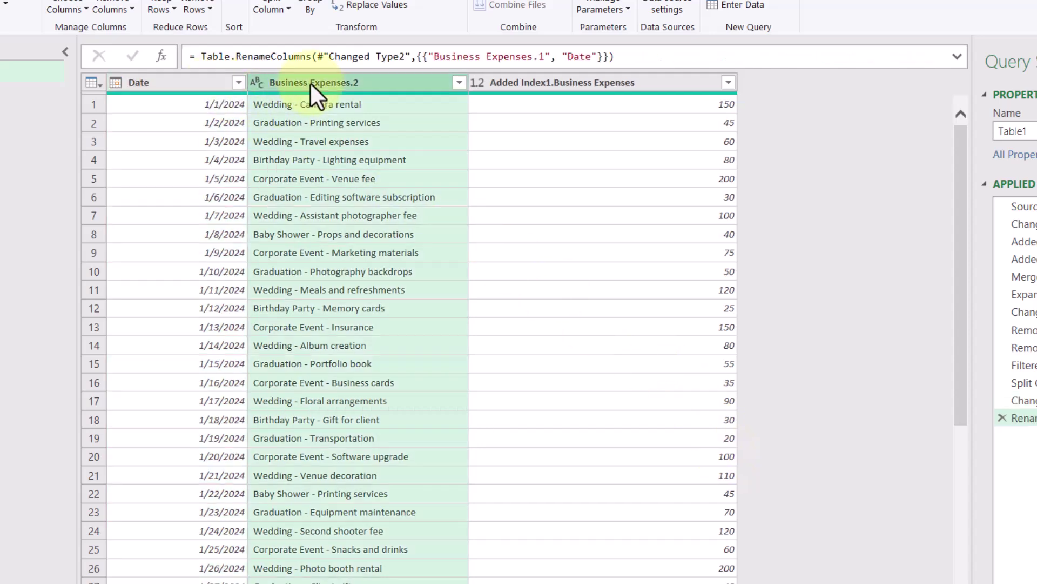
{"action": "double_click", "coordinate": [310, 83]}
{"action": "type", "text": "Descript"}
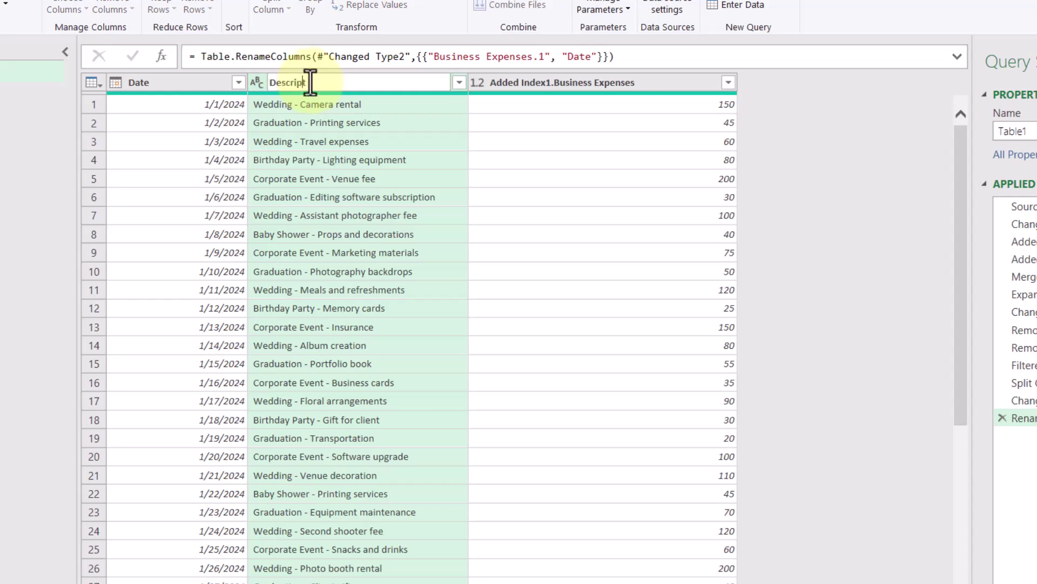
{"action": "type", "text": "ion"}
{"action": "key", "text": "Return"}
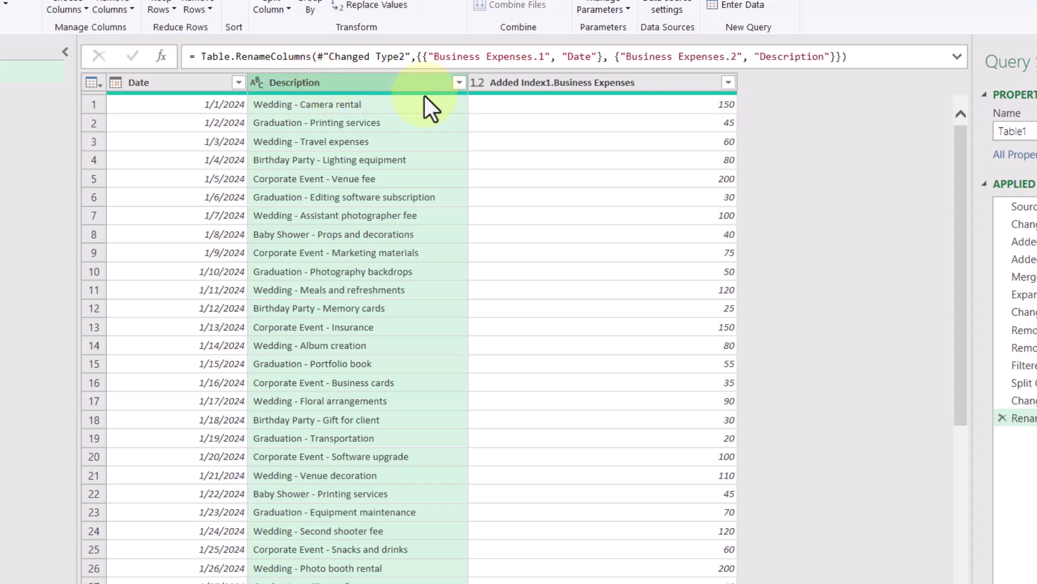
{"action": "left_click", "coordinate": [544, 83]}
{"action": "double_click", "coordinate": [544, 84]}
{"action": "type", "text": "E"}
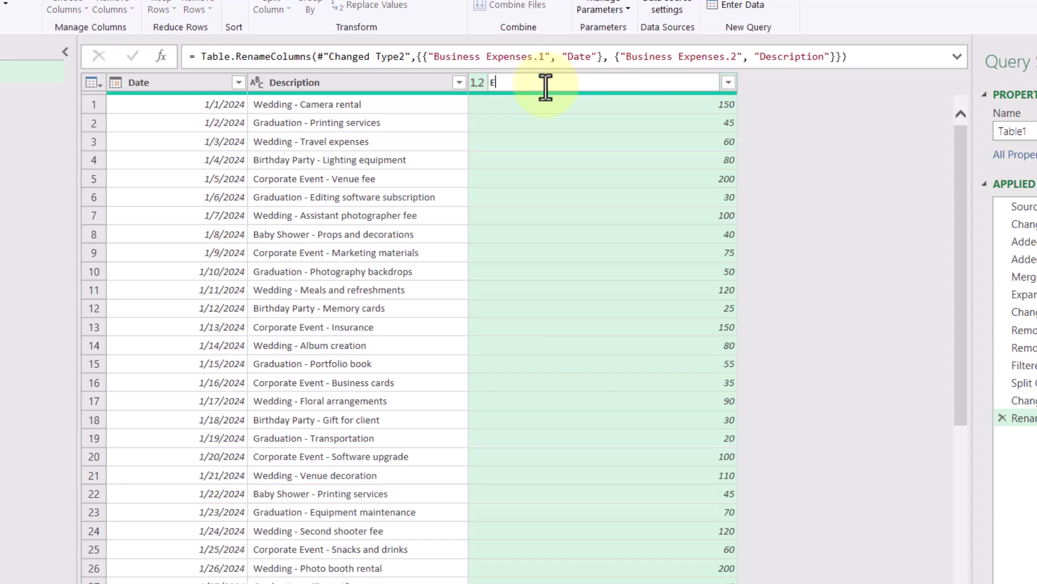
{"action": "type", "text": "xpense"}
{"action": "key", "text": "Return"}
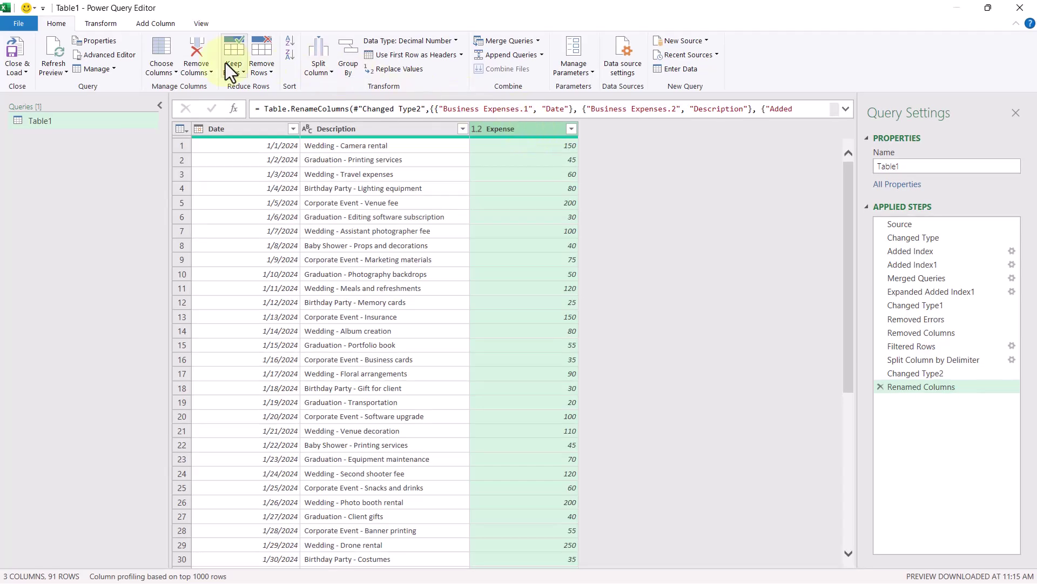
Close & Load To a table on the existing worksheet at Sheet1!$D$1
{"action": "left_click", "coordinate": [19, 67]}
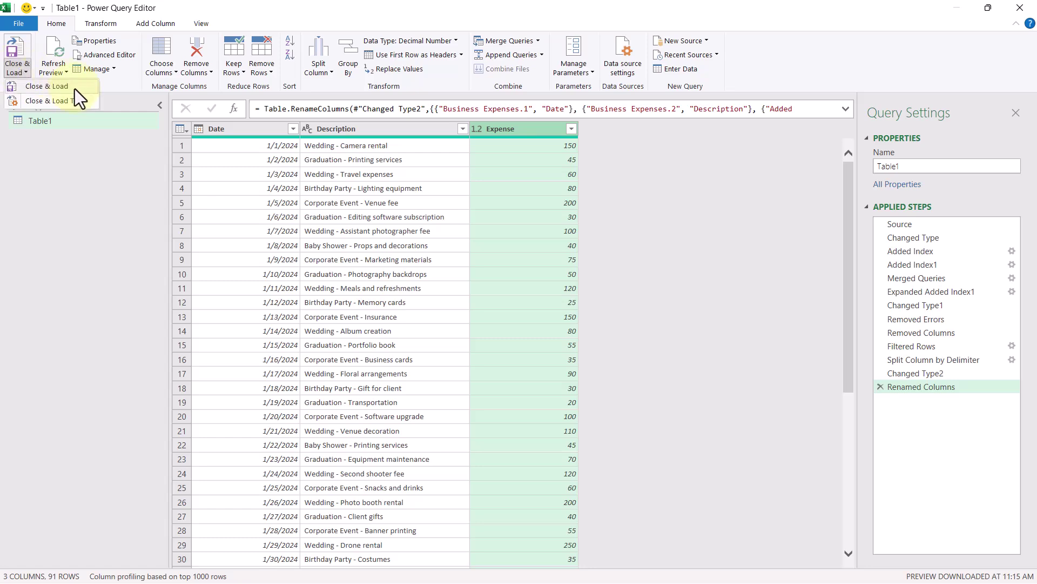
{"action": "left_click", "coordinate": [85, 102]}
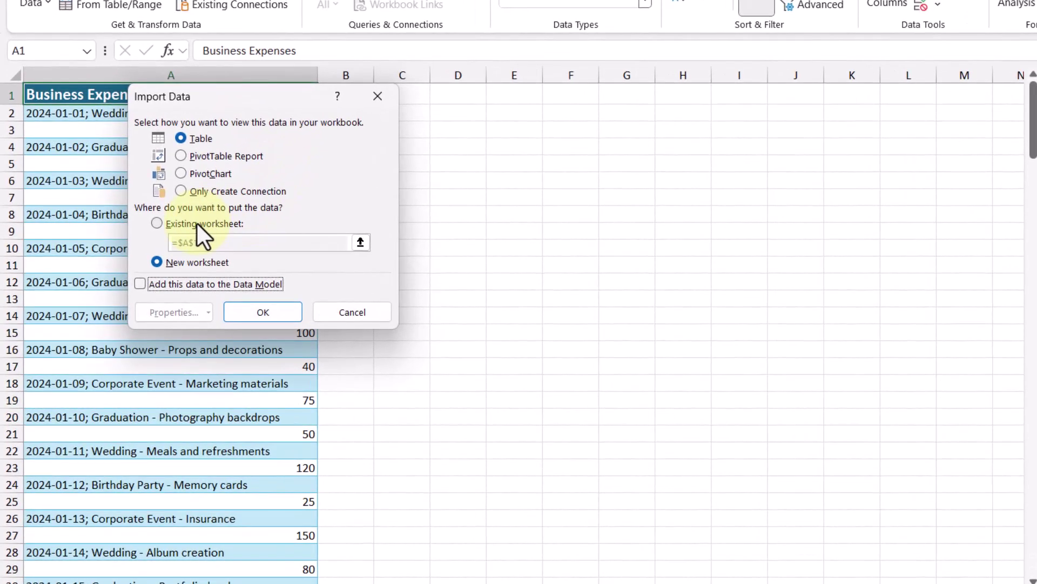
{"action": "left_click", "coordinate": [197, 222]}
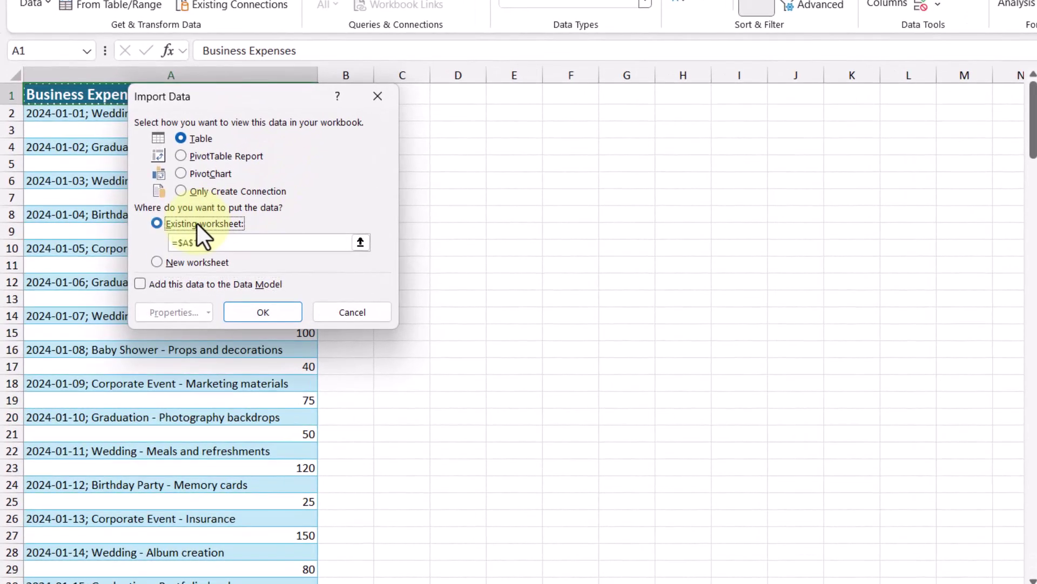
{"action": "left_click", "coordinate": [361, 243]}
{"action": "left_click", "coordinate": [455, 94]}
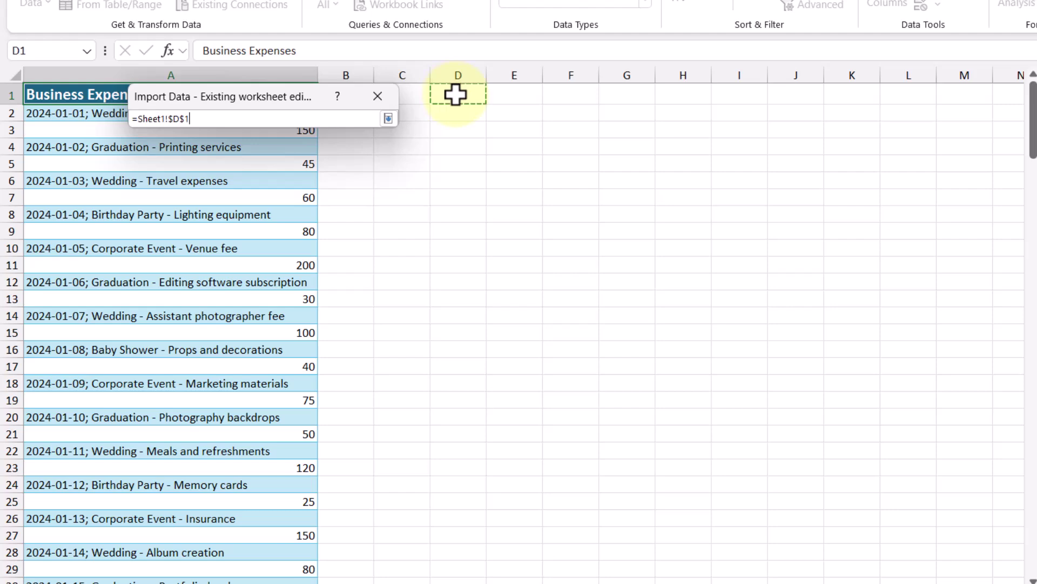
{"action": "left_click", "coordinate": [389, 119]}
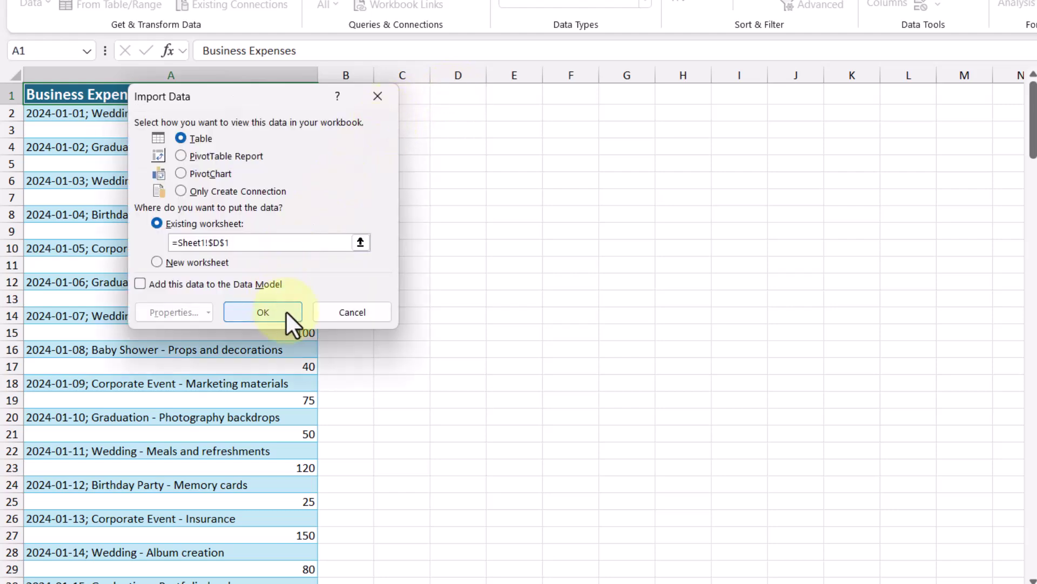
{"action": "left_click", "coordinate": [263, 313]}
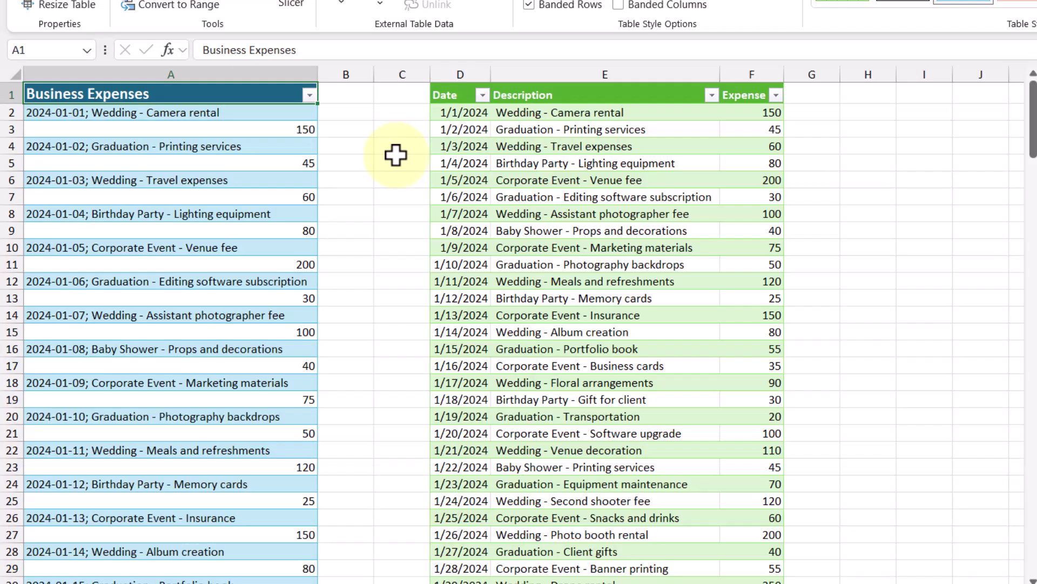
Filter Date to January and confirm the Expense column shows 31 entries summing to 2610
{"action": "left_click", "coordinate": [482, 95]}
{"action": "left_click", "coordinate": [303, 323]}
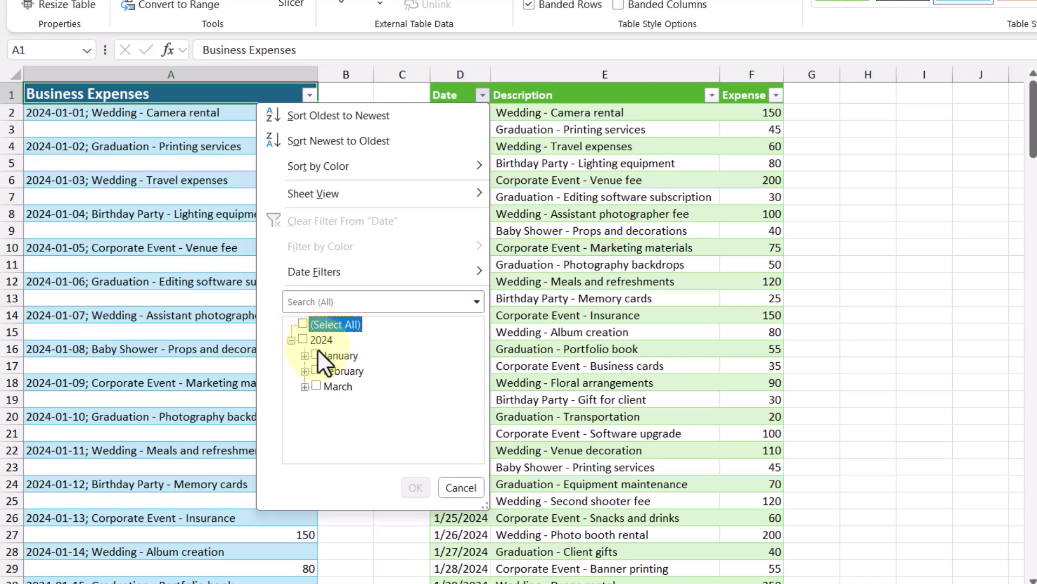
{"action": "left_click", "coordinate": [316, 355]}
{"action": "left_click", "coordinate": [415, 486]}
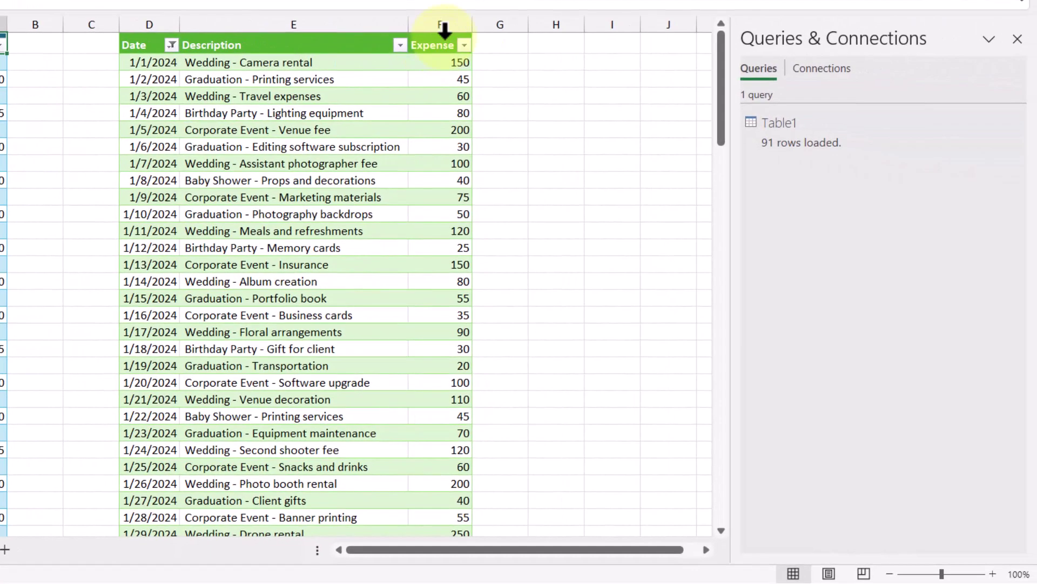
{"action": "left_click", "coordinate": [443, 28]}
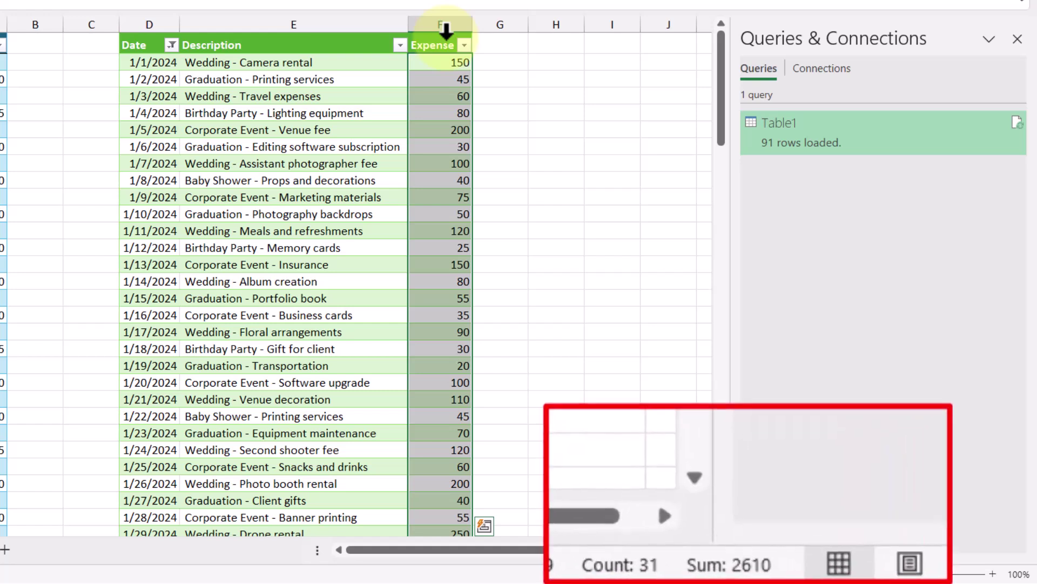
{"action": "left_click", "coordinate": [143, 47]}
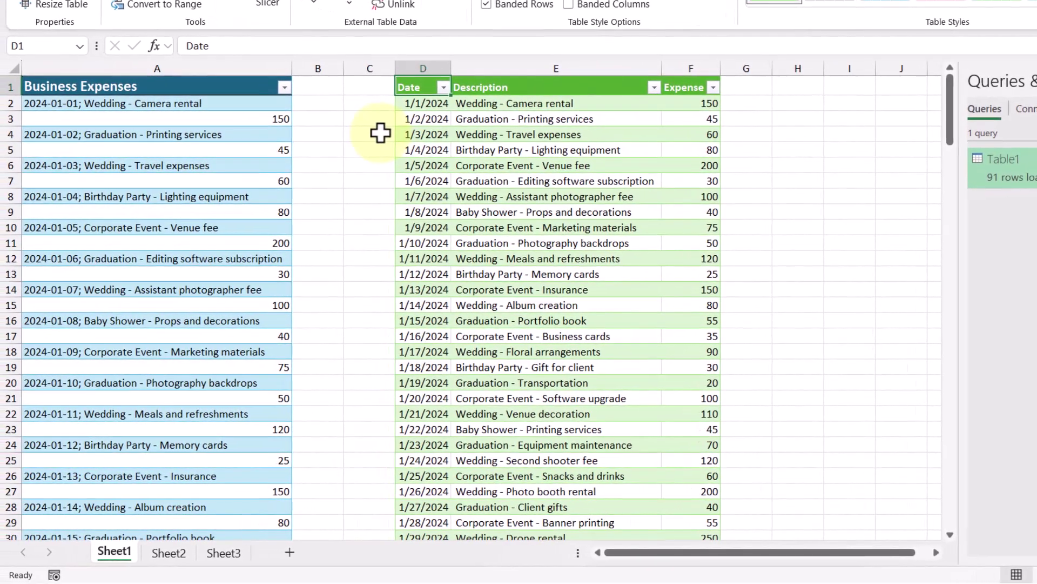
Check which months the Date column's filter list contains before appending entries through 2024-07-28
{"action": "left_click", "coordinate": [443, 88]}
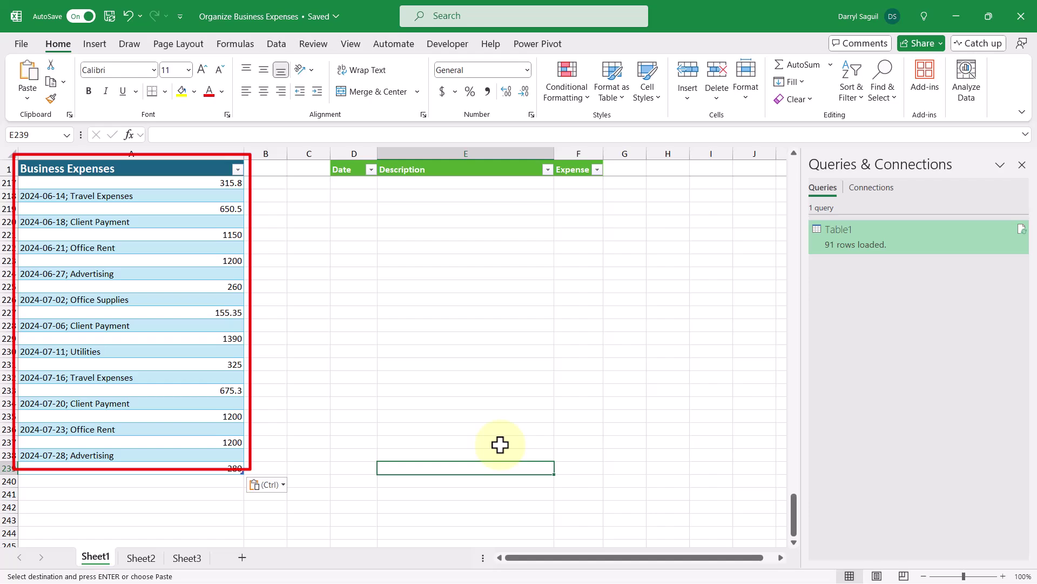
Refresh the green table so it grows to 119 rows, ending 7/28/2024 Advertising 280
{"action": "mouse_move", "coordinate": [792, 514]}
{"action": "left_mouse_down"}
{"action": "mouse_move", "coordinate": [797, 374]}
{"action": "mouse_move", "coordinate": [824, 281]}
{"action": "mouse_move", "coordinate": [818, 293]}
{"action": "left_mouse_up"}
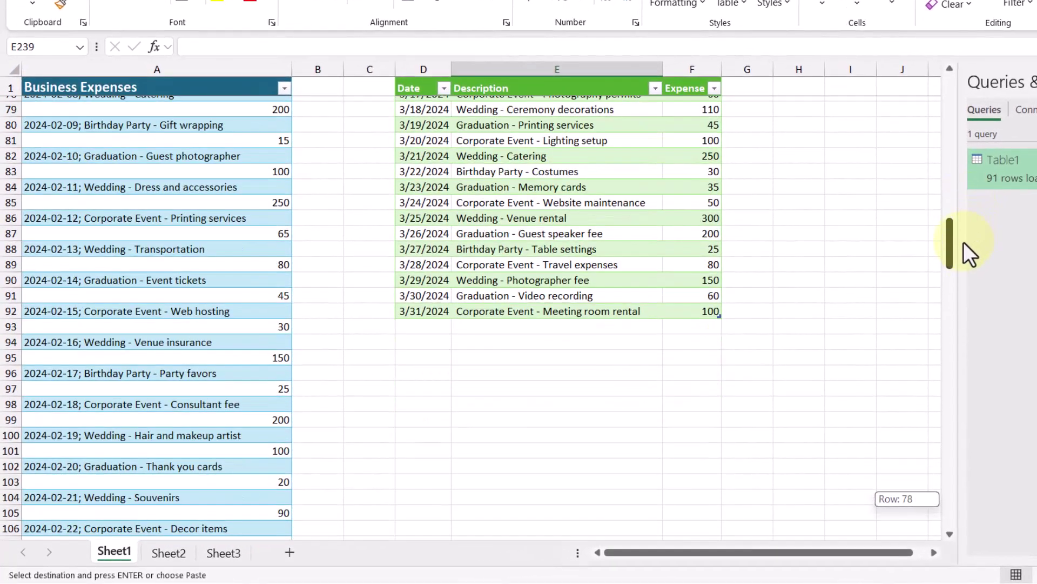
{"action": "left_click_drag", "start_coordinate": [964, 241], "coordinate": [964, 243]}
{"action": "right_click", "coordinate": [614, 213]}
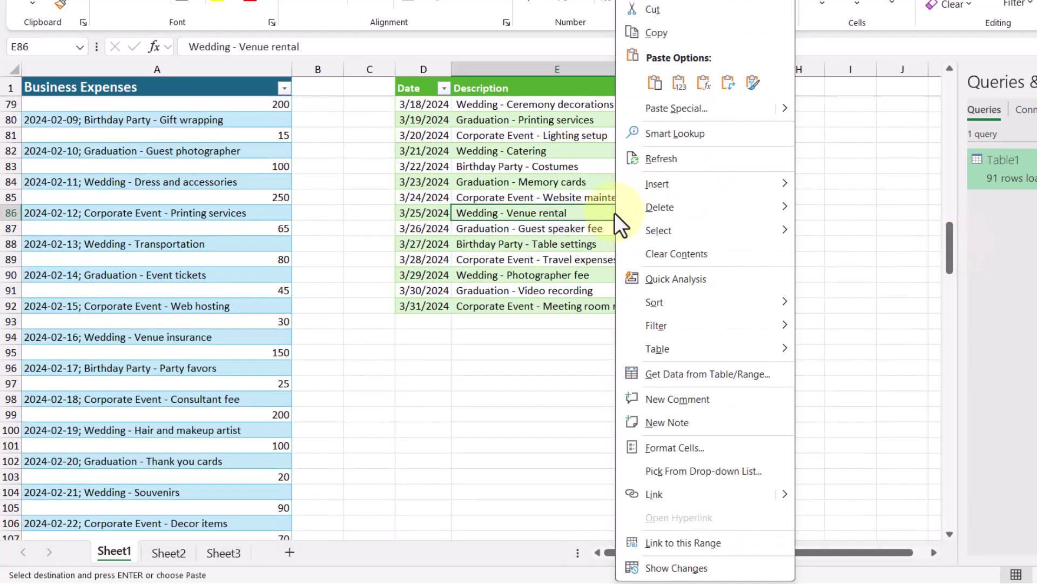
{"action": "left_click", "coordinate": [763, 157]}
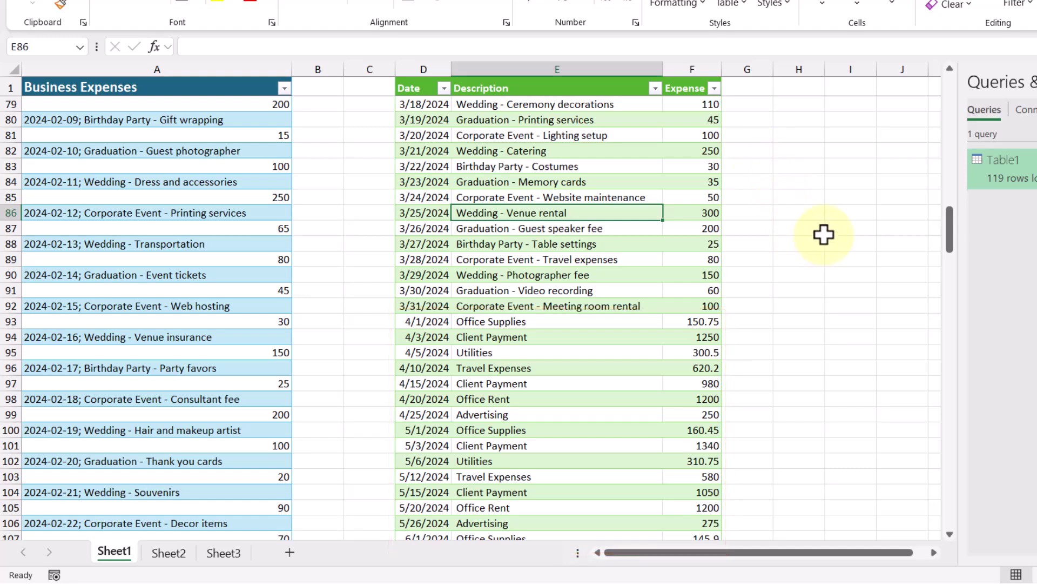
{"action": "scroll", "coordinate": [810, 227], "scroll_direction": "down", "scroll_amount": 3}
{"action": "scroll", "coordinate": [819, 216], "scroll_direction": "down", "scroll_amount": 2}
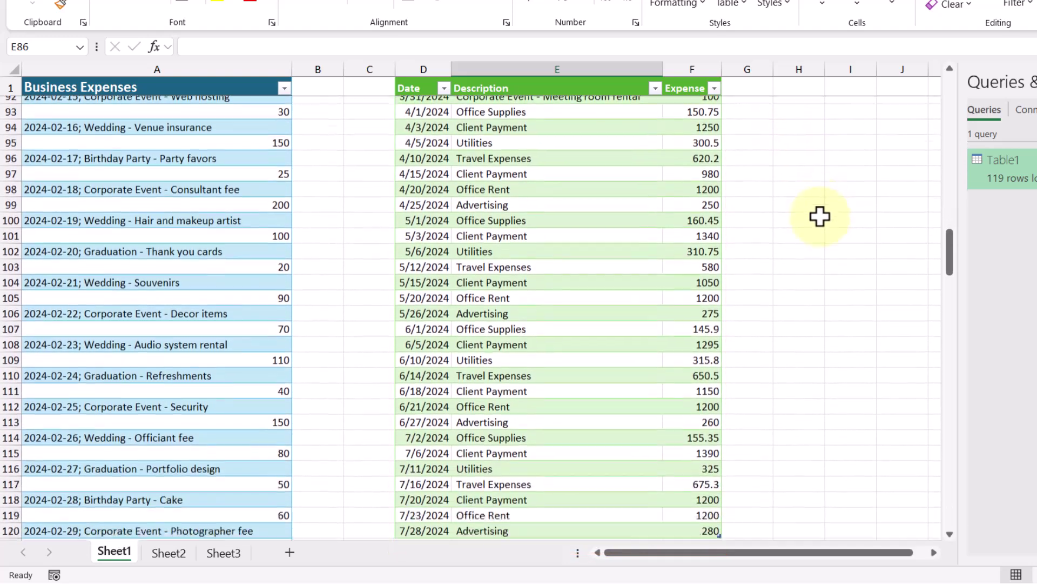